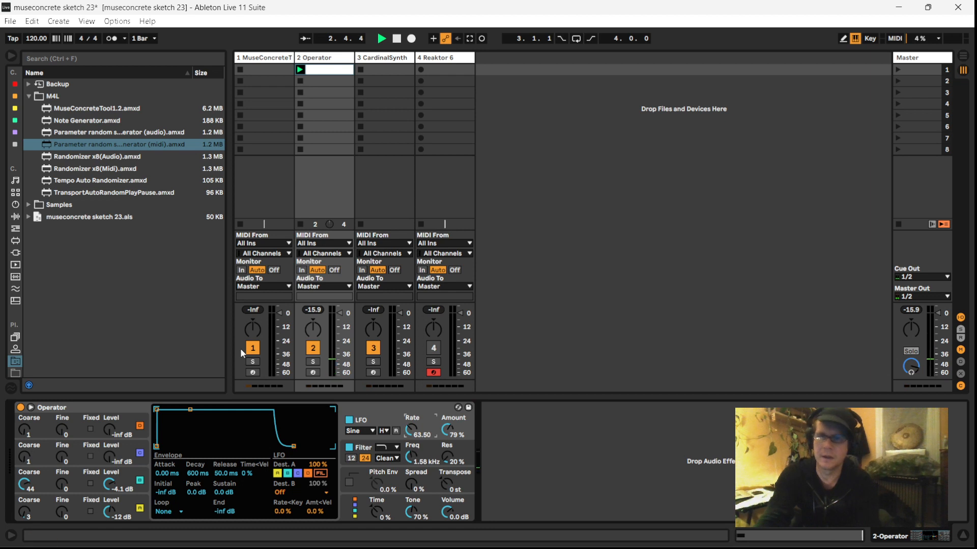
# Step: Insert Randomizer x8(Midi) in front of Operator and map its first output to Operator's LFO rate
pyautogui.moveTo(99, 170); pyautogui.dragTo(14, 436)
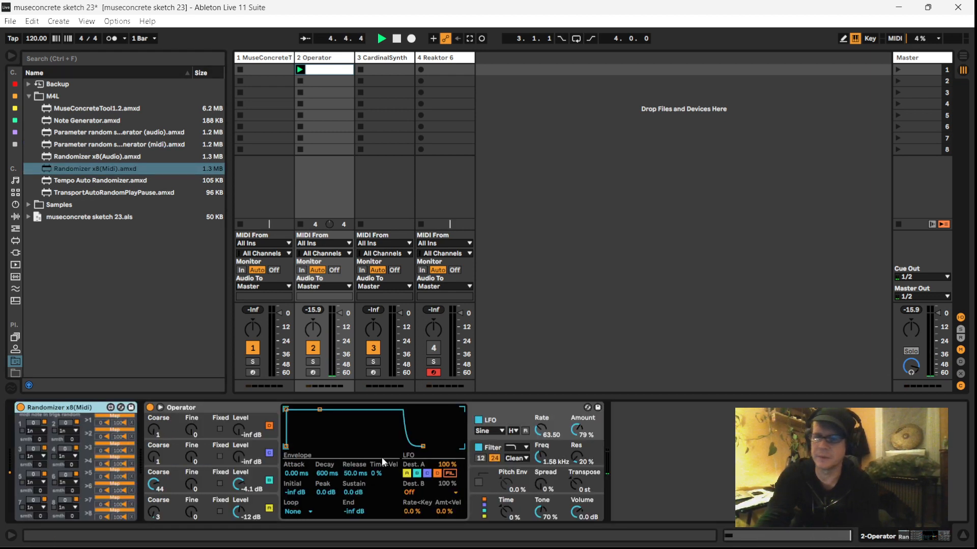
pyautogui.click(122, 416)
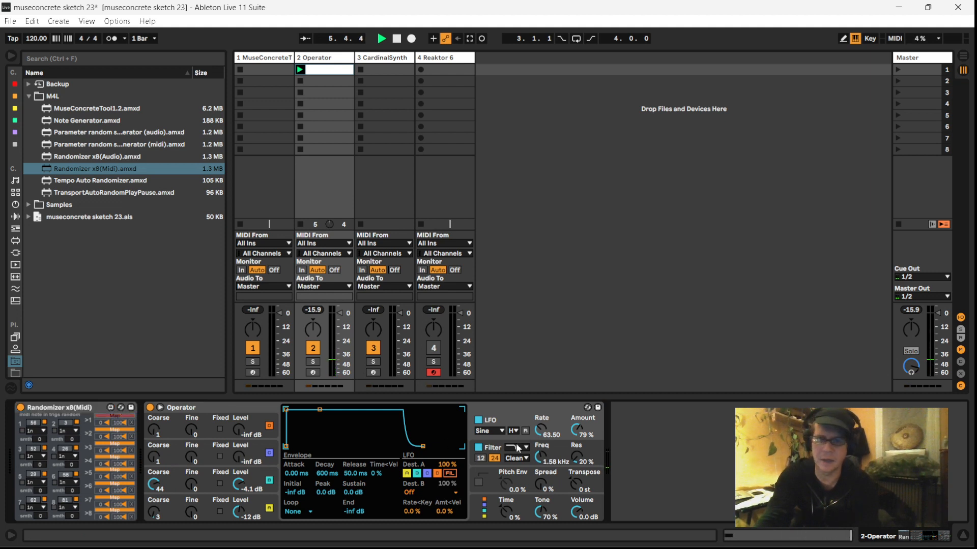
pyautogui.click(541, 430)
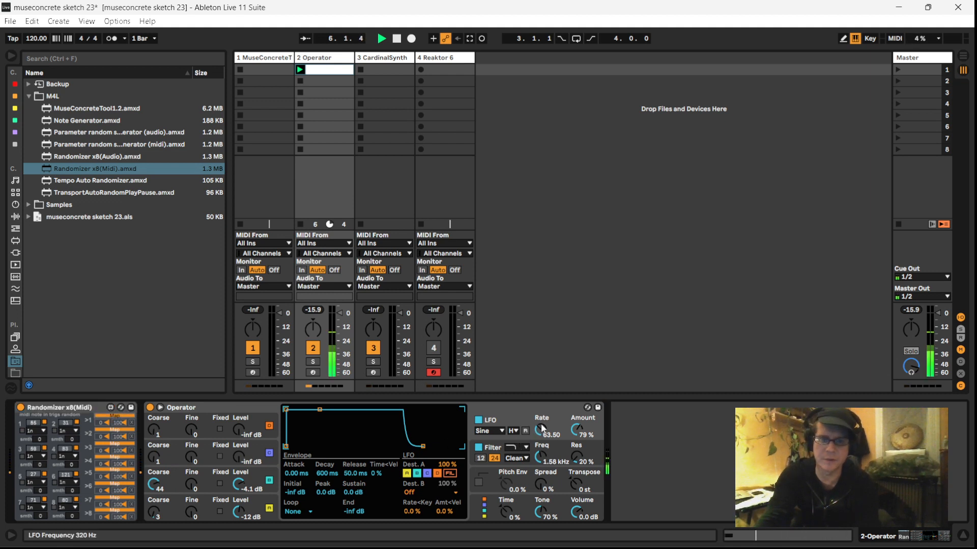
# Step: Map the randomizer's second output to oscillator B's level and its third output to the filter frequency
pyautogui.click(114, 431)
pyautogui.click(238, 486)
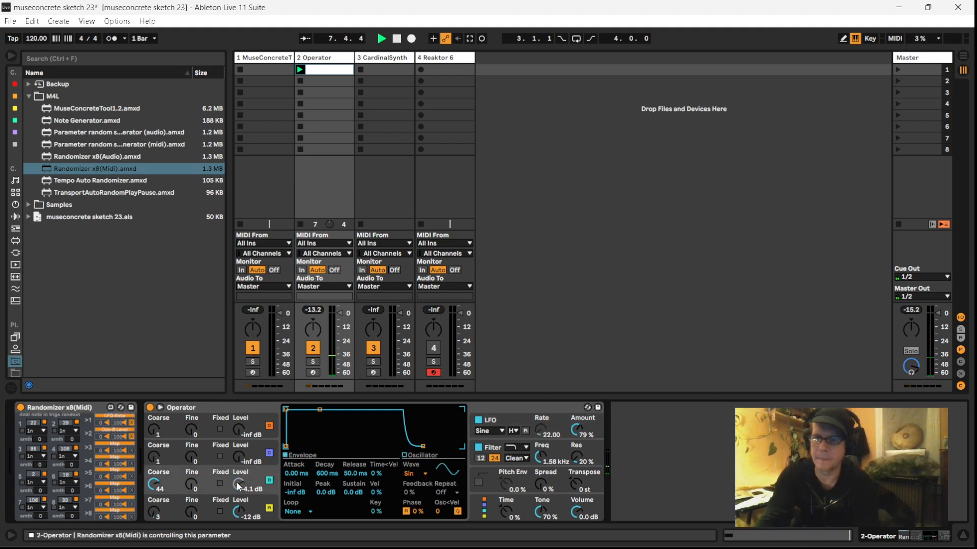
pyautogui.click(112, 449)
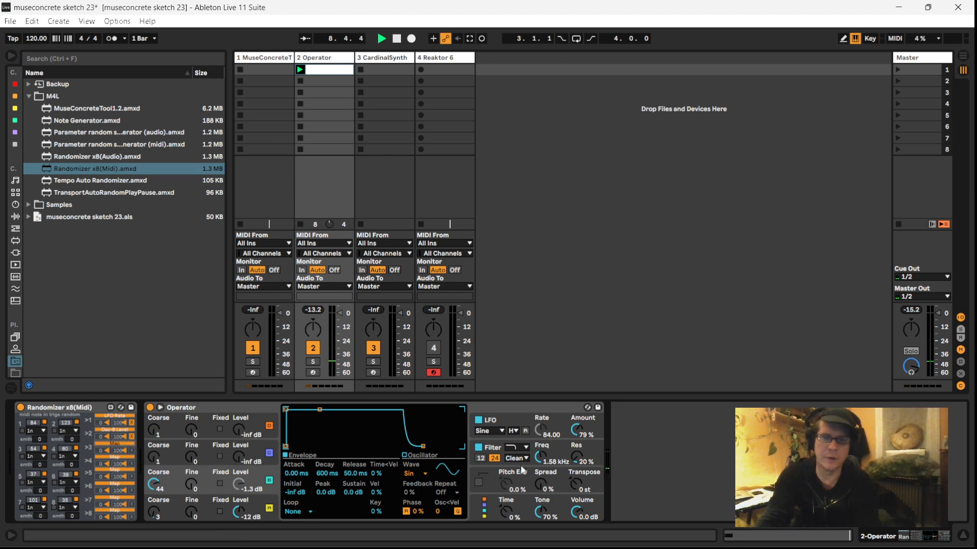
pyautogui.click(542, 458)
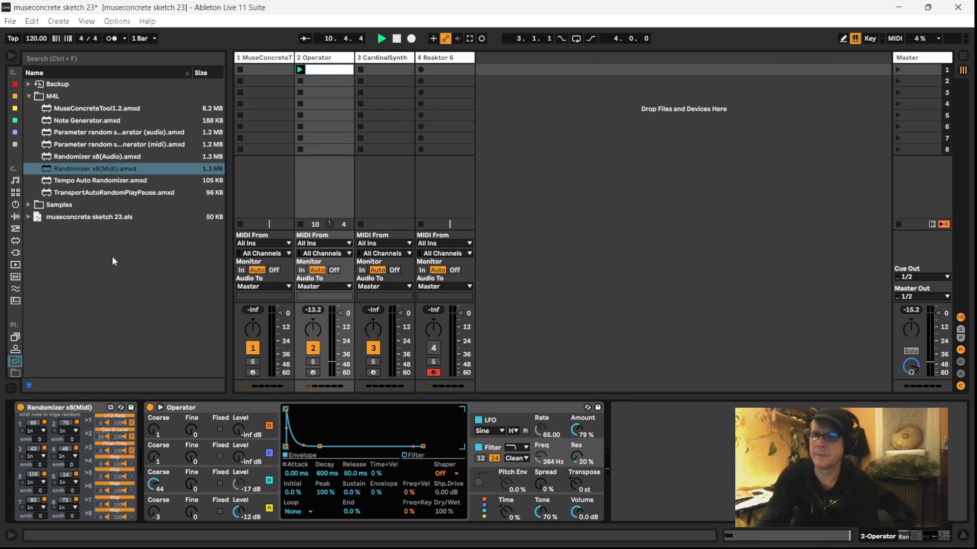
# Step: Add a second Randomizer x8(Midi) at the start of the Operator track's device chain
pyautogui.click(86, 172)
pyautogui.moveTo(2, 396); pyautogui.dragTo(13, 429)
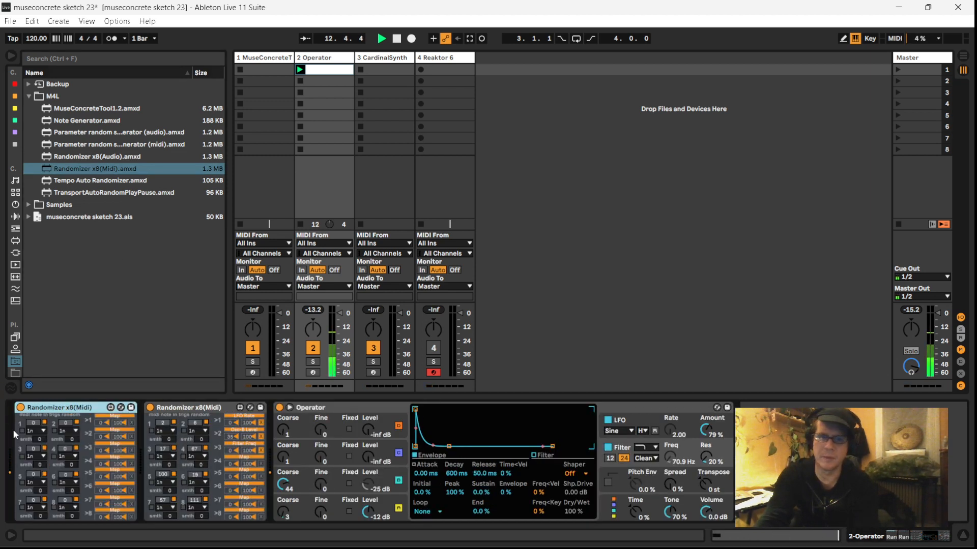
# Step: Raise the Filter Freq mapping's minimum to about 54% and map the first randomizer in the chain to the Osc-B Level range limits
pyautogui.click(231, 452)
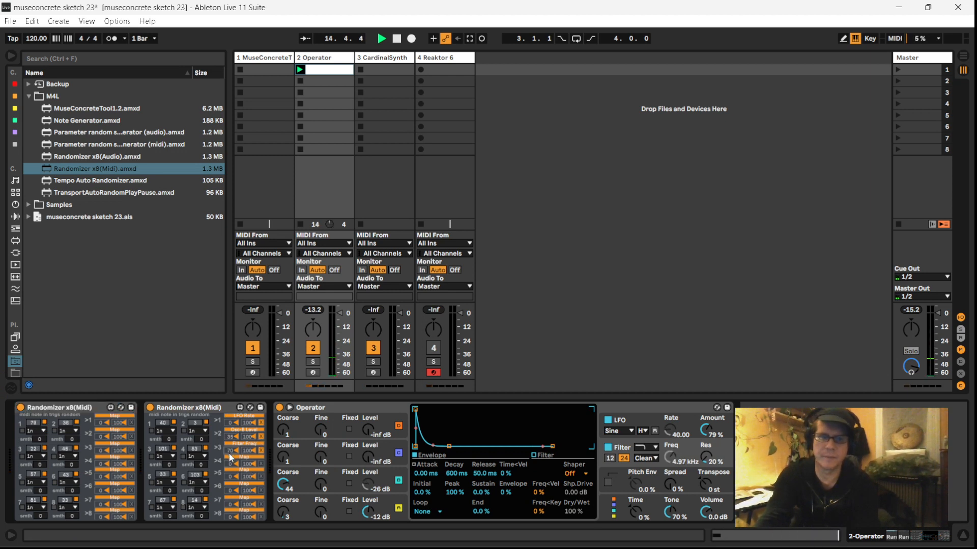
pyautogui.moveTo(231, 452); pyautogui.dragTo(231, 457)
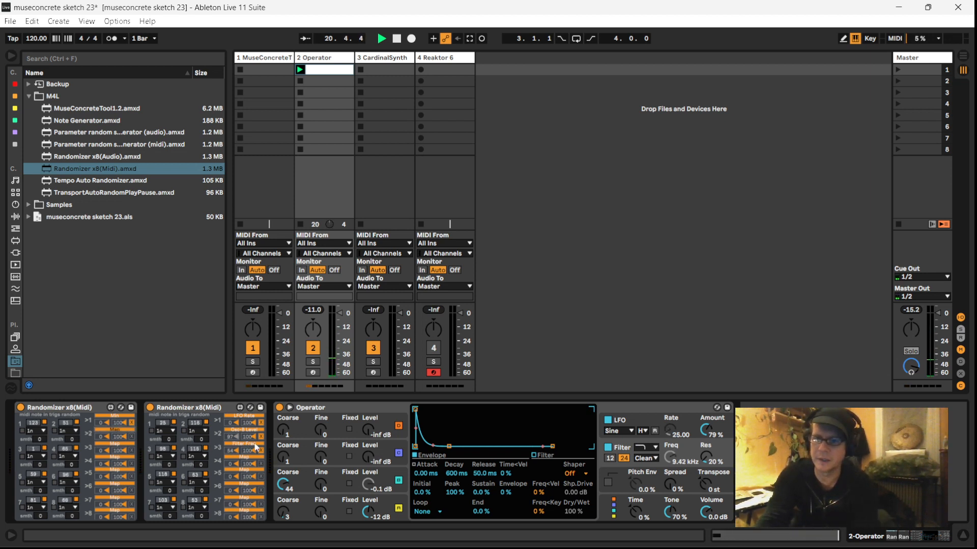
pyautogui.click(247, 439)
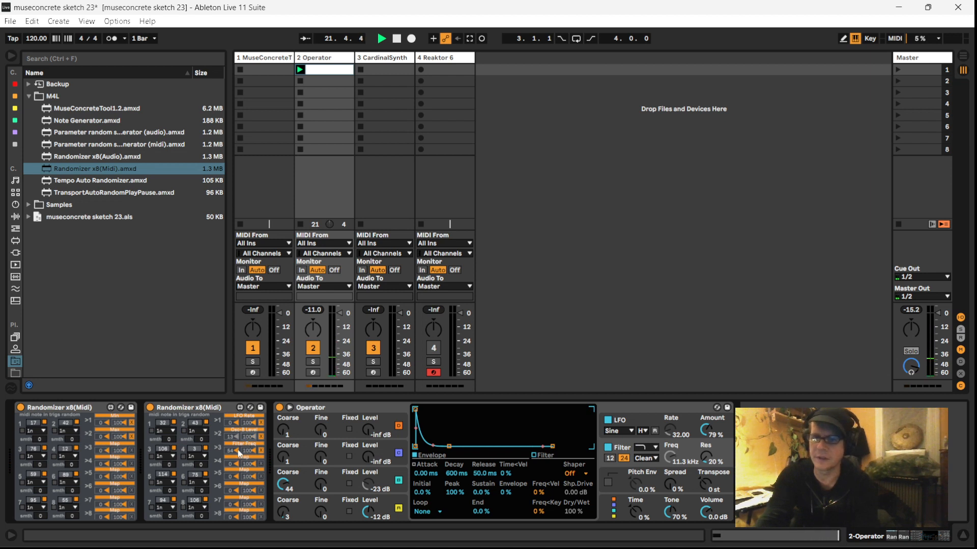
# Step: Map the second randomizer's fourth output to LFO Amount and the first randomizer's third and fourth outputs to the LFO Rate range limits
pyautogui.click(241, 457)
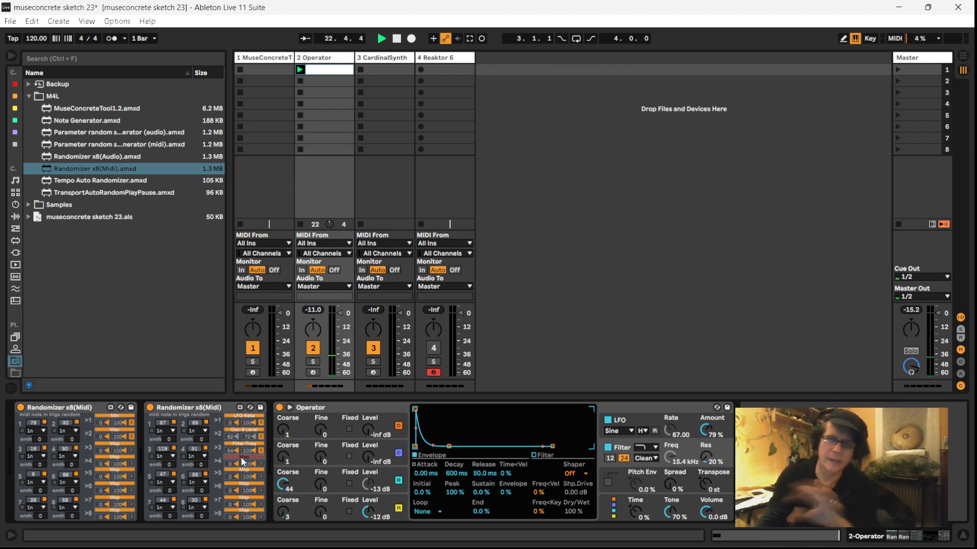
pyautogui.click(707, 430)
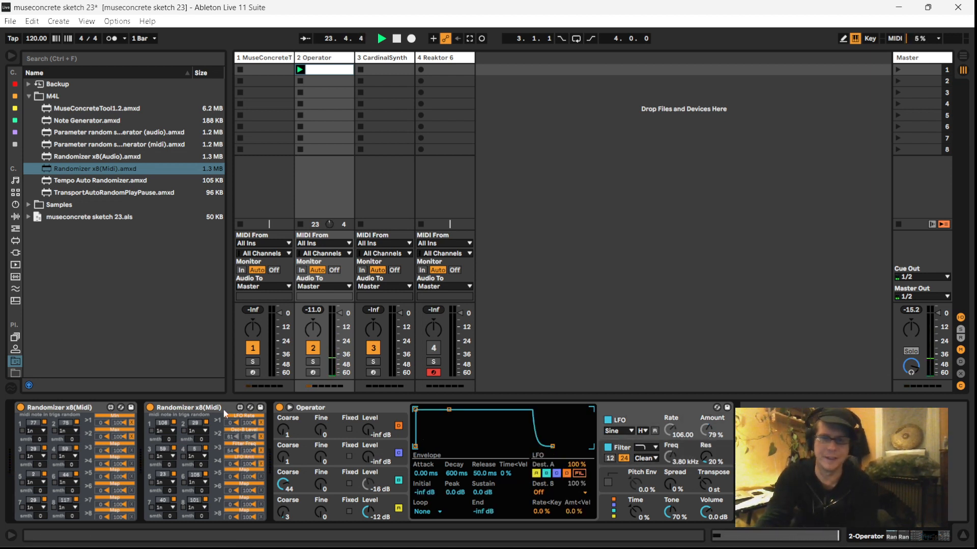
pyautogui.click(116, 444)
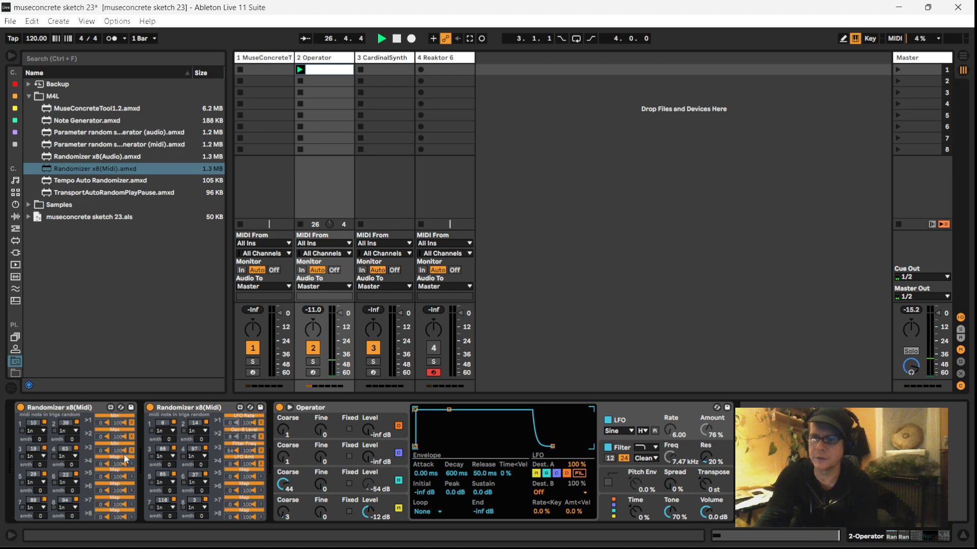
pyautogui.click(248, 425)
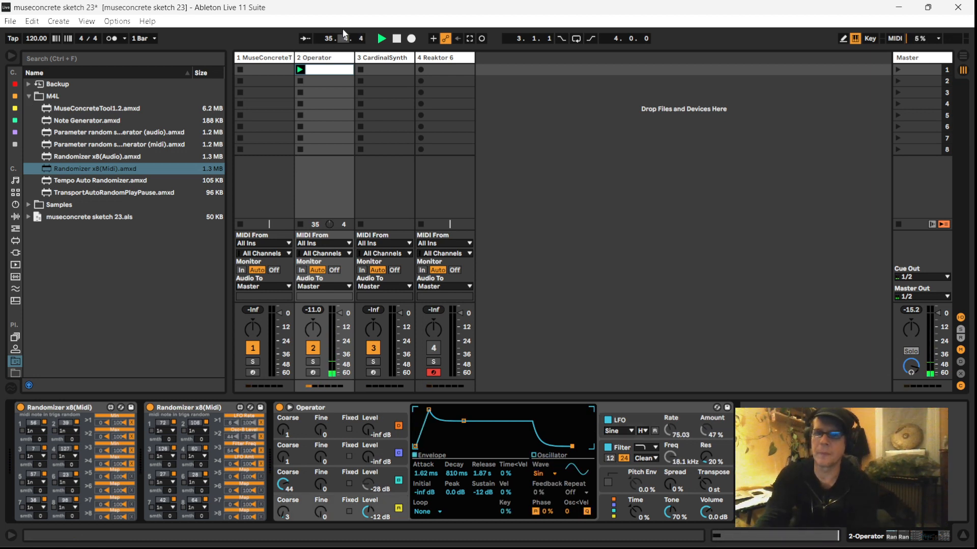
# Step: Insert an Arpeggiator from the MIDI effects at the start of the chain and map its synced rate to the second randomizer's fifth output
pyautogui.click(15, 218)
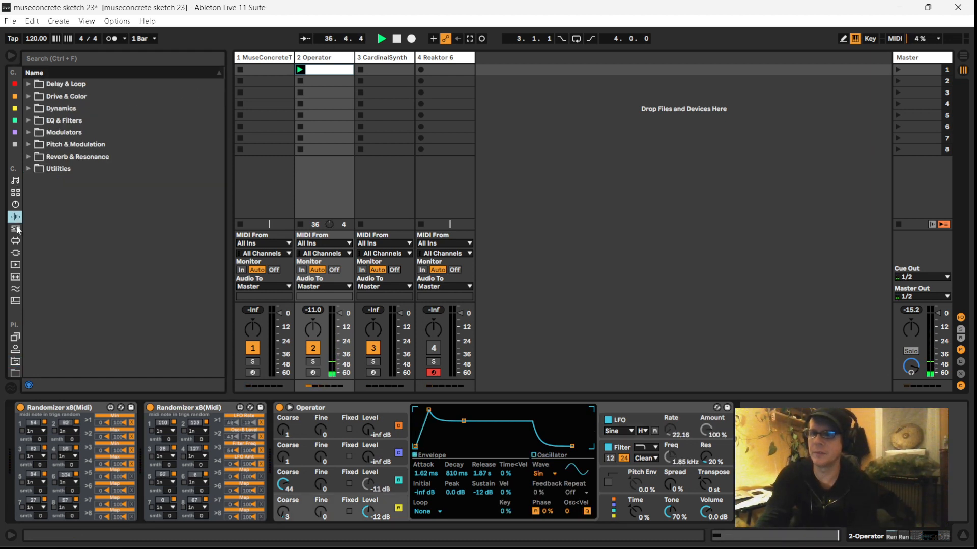
pyautogui.click(15, 229)
pyautogui.click(15, 217)
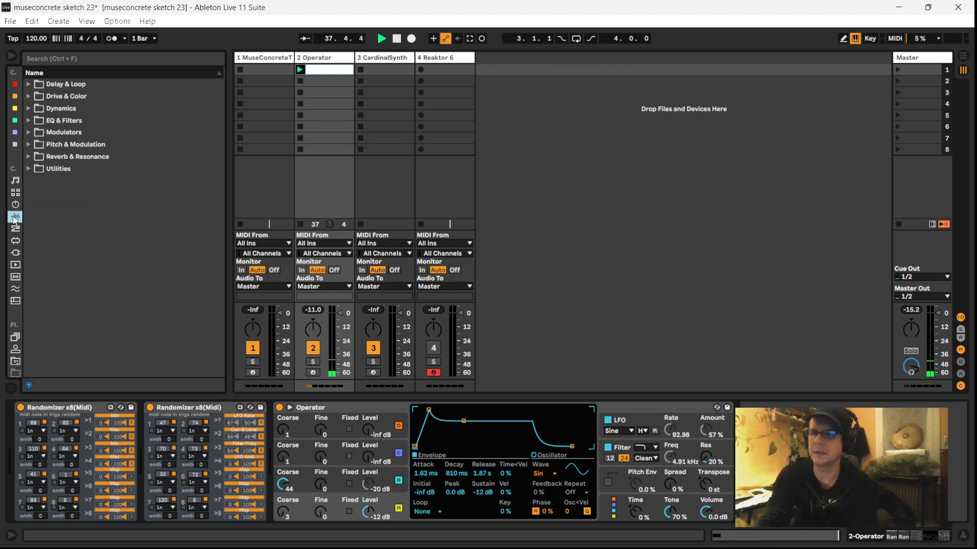
pyautogui.click(16, 230)
pyautogui.moveTo(72, 84); pyautogui.dragTo(21, 422)
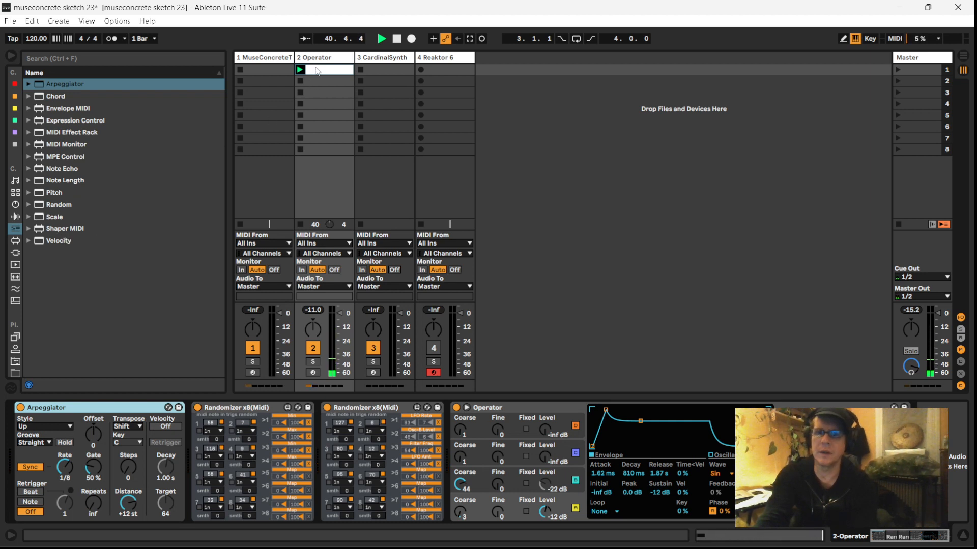
pyautogui.moveTo(58, 467)
pyautogui.mouseDown()
pyautogui.moveTo(62, 494)
pyautogui.moveTo(61, 479)
pyautogui.mouseUp()
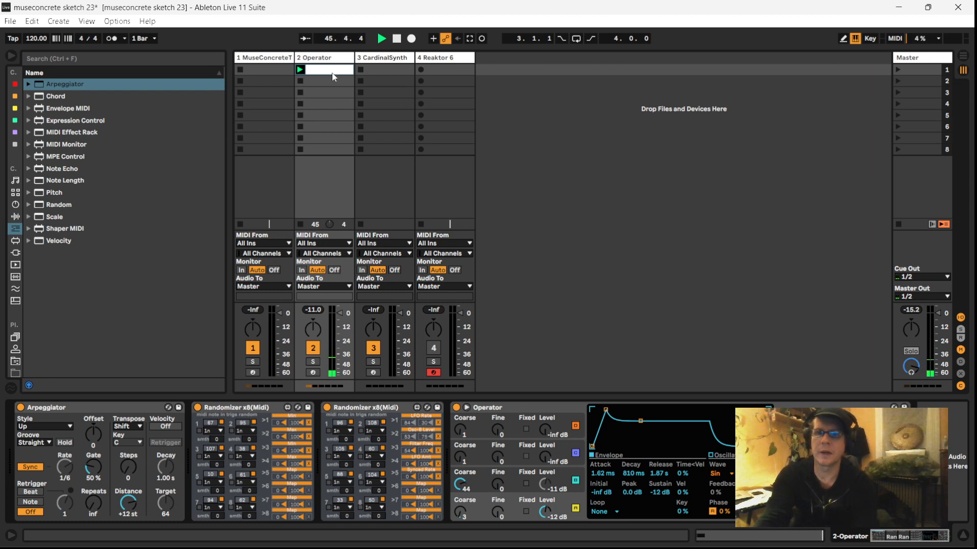
# Step: Lengthen the D3 note in the Operator track's clip so it ends around 1.1.3, and return to the device chain
pyautogui.hotkey('shift', 'Tab')
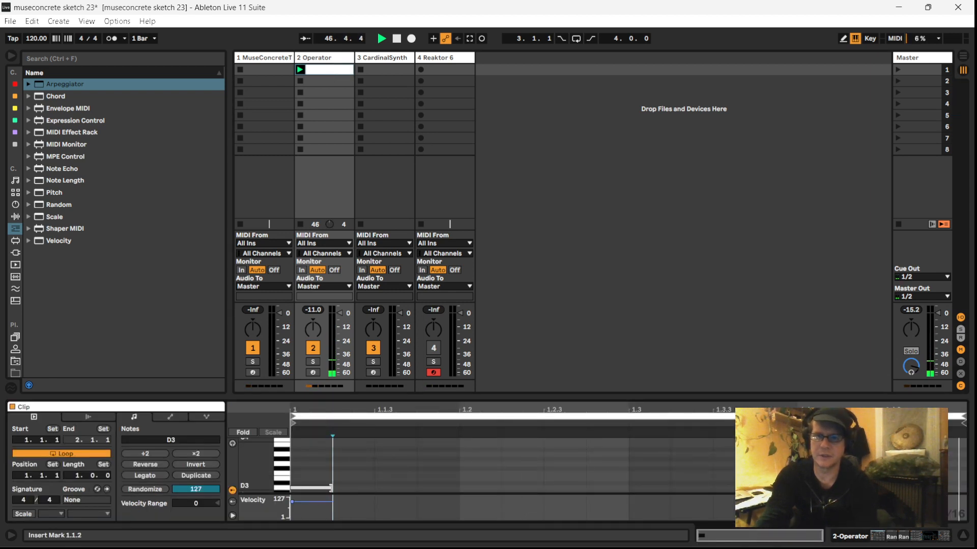
pyautogui.moveTo(332, 489); pyautogui.dragTo(628, 489)
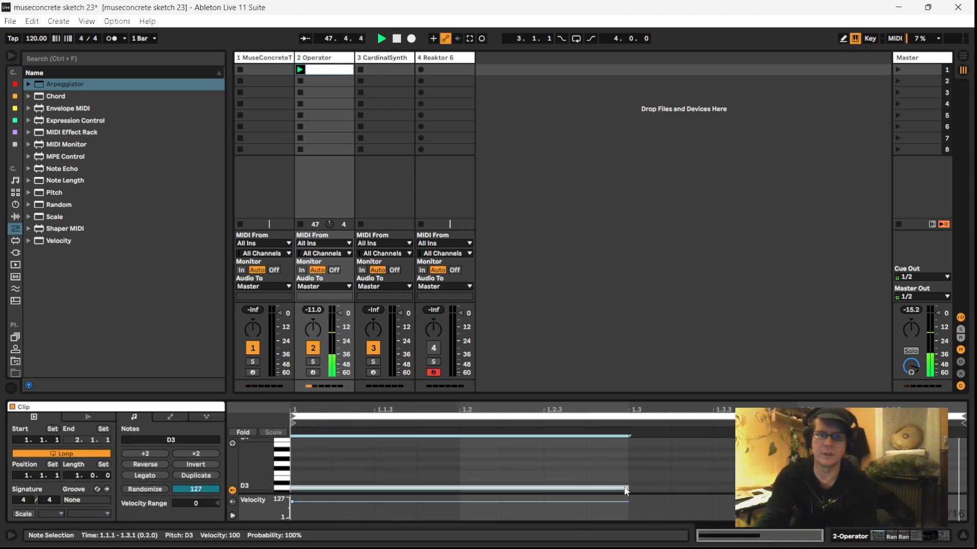
pyautogui.moveTo(631, 488); pyautogui.dragTo(374, 489)
pyautogui.click(353, 81)
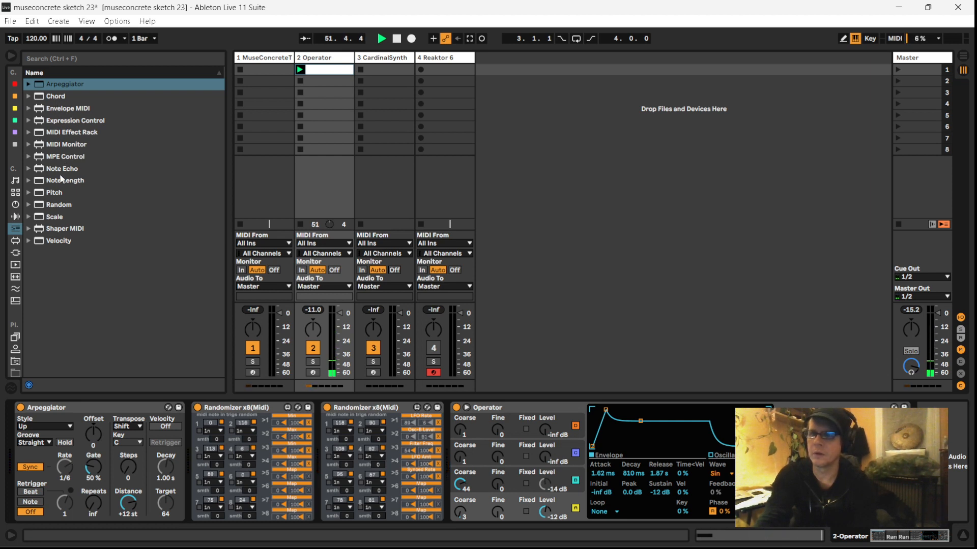
# Step: Insert Note Length in front of the Arpeggiator and place Chord between the two devices
pyautogui.moveTo(61, 180); pyautogui.dragTo(32, 456)
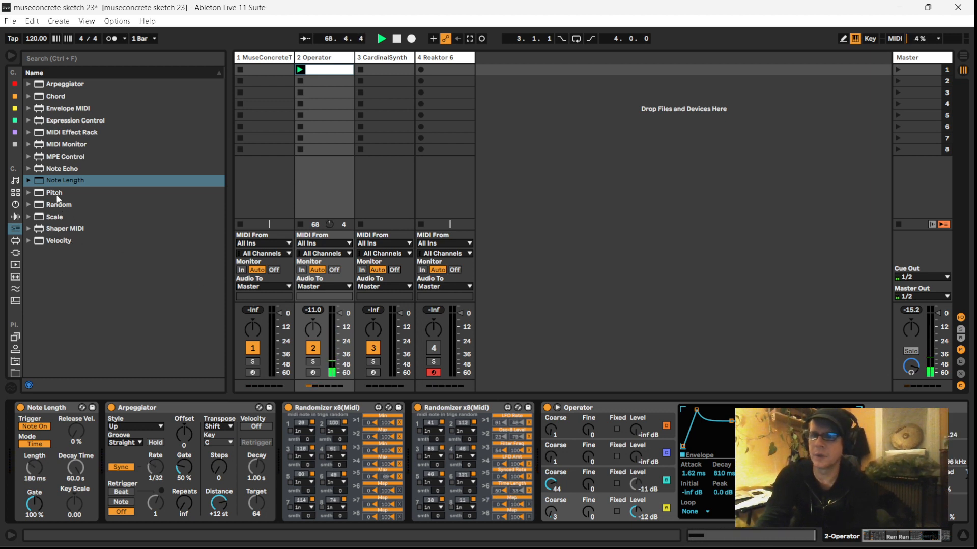
pyautogui.moveTo(56, 96); pyautogui.dragTo(106, 410)
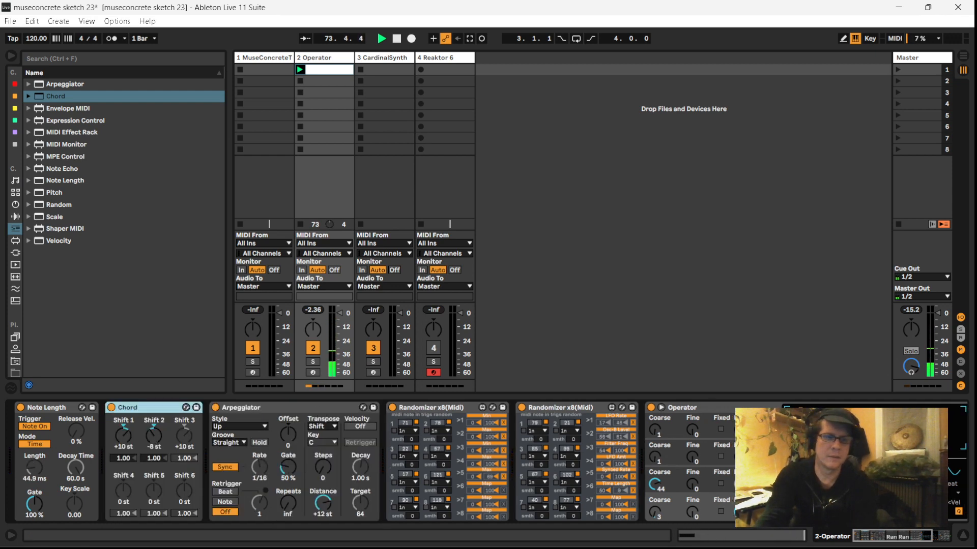
# Step: Add Randomizer x8(Audio) from the current project's M4L folder after Operator at the end of the chain
pyautogui.click(900, 540)
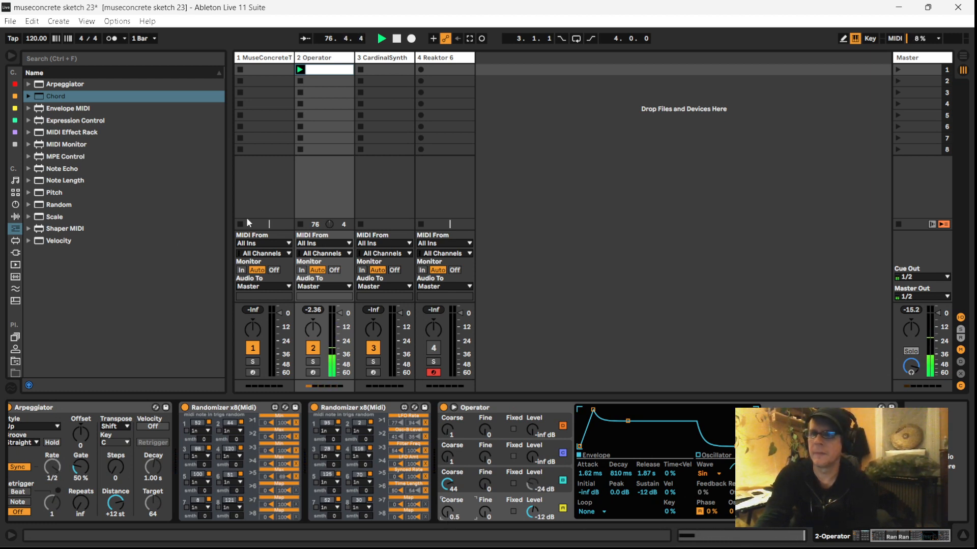
pyautogui.click(15, 361)
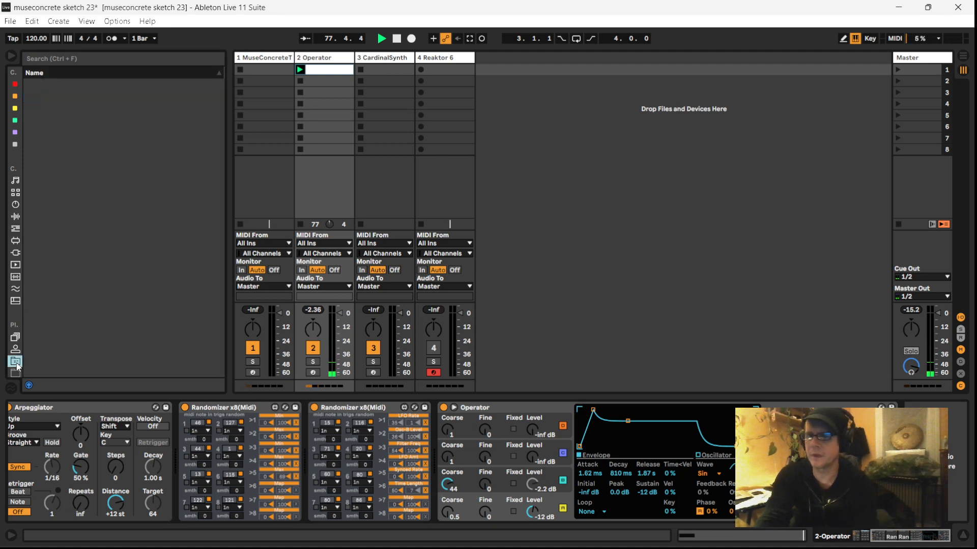
pyautogui.click(111, 157)
pyautogui.moveTo(112, 158); pyautogui.dragTo(955, 450)
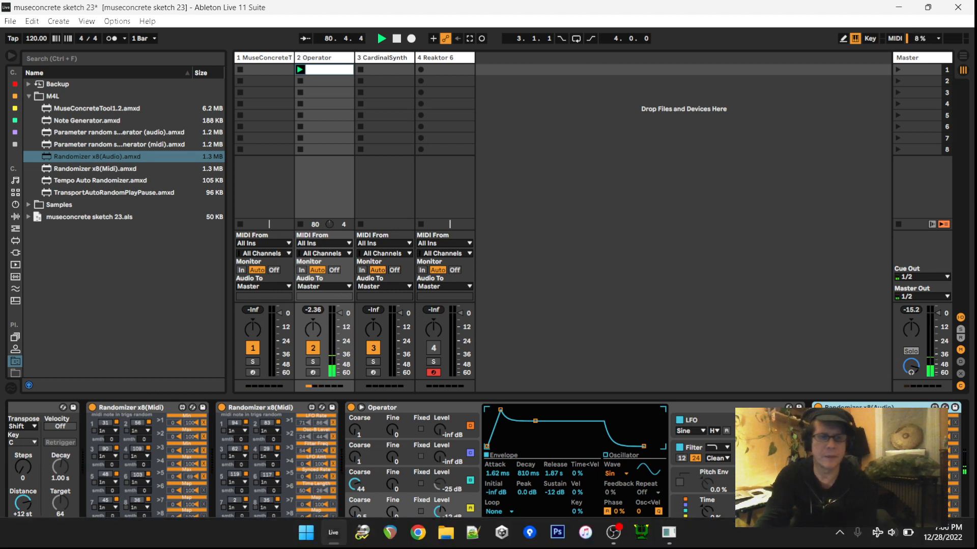
pyautogui.click(928, 538)
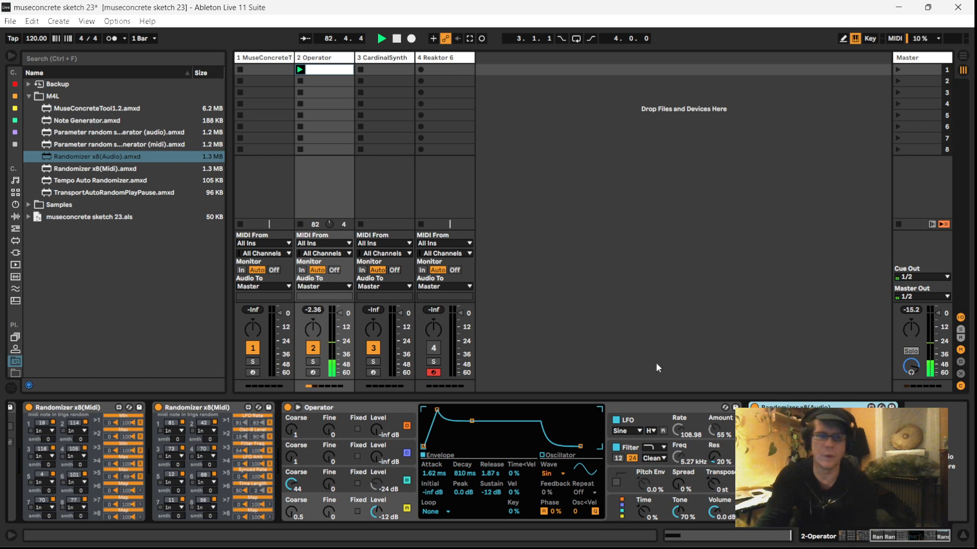
# Step: Search the browser for !-graindelay.adg and load the rack after Randomizer x8(Audio)
pyautogui.click(29, 97)
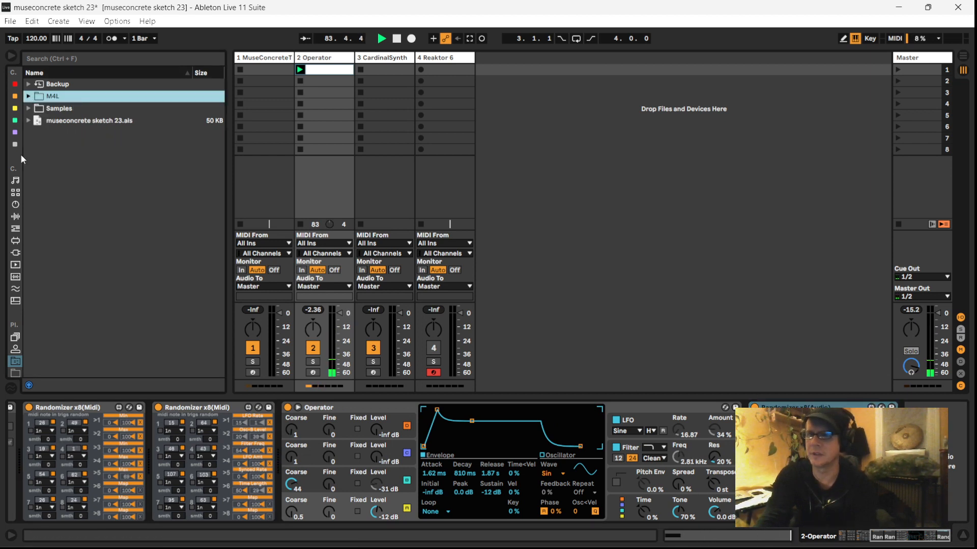
pyautogui.click(610, 330)
pyautogui.hotkey('ctrl', 'f')
pyautogui.write('!-graindelay.adg')
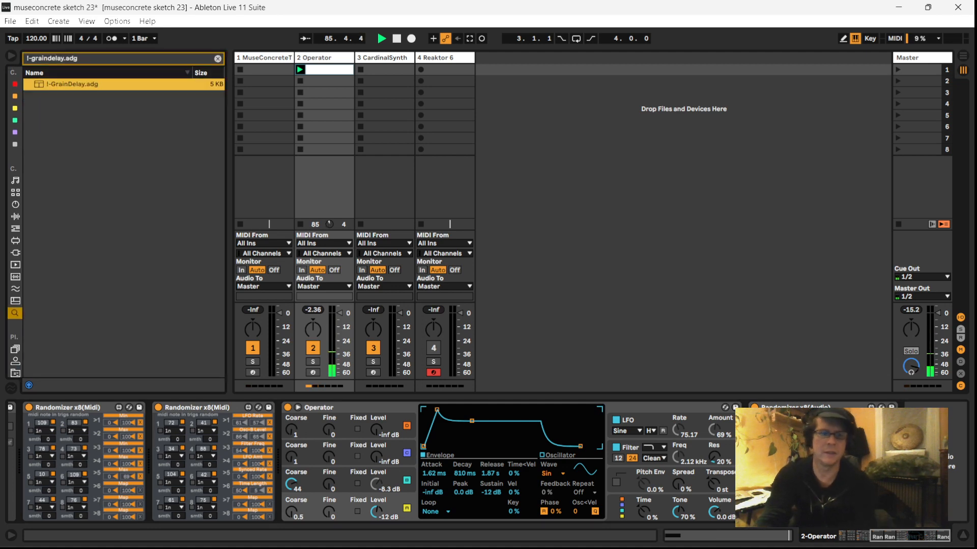
pyautogui.press('Return')
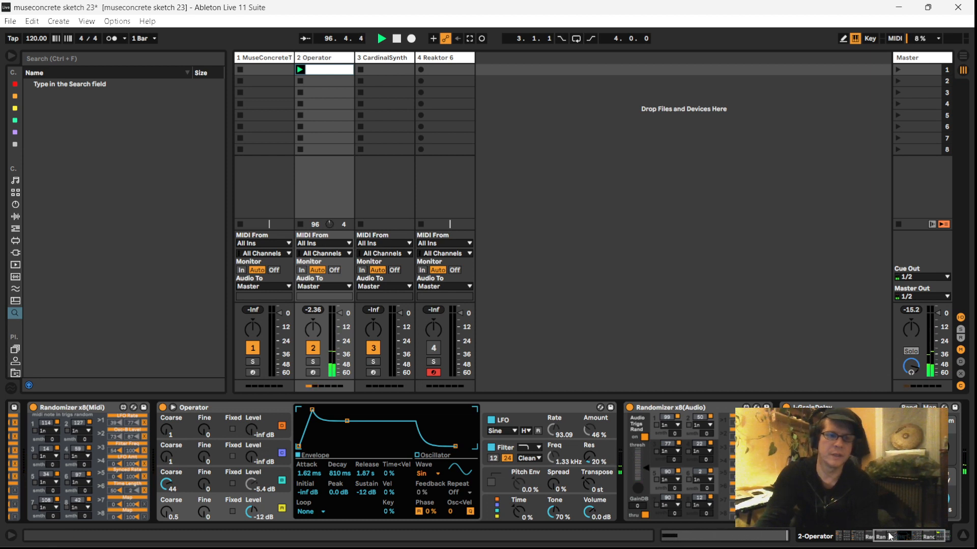
# Step: Set Operator's filter resonance to 98%
pyautogui.moveTo(889, 536); pyautogui.dragTo(895, 537)
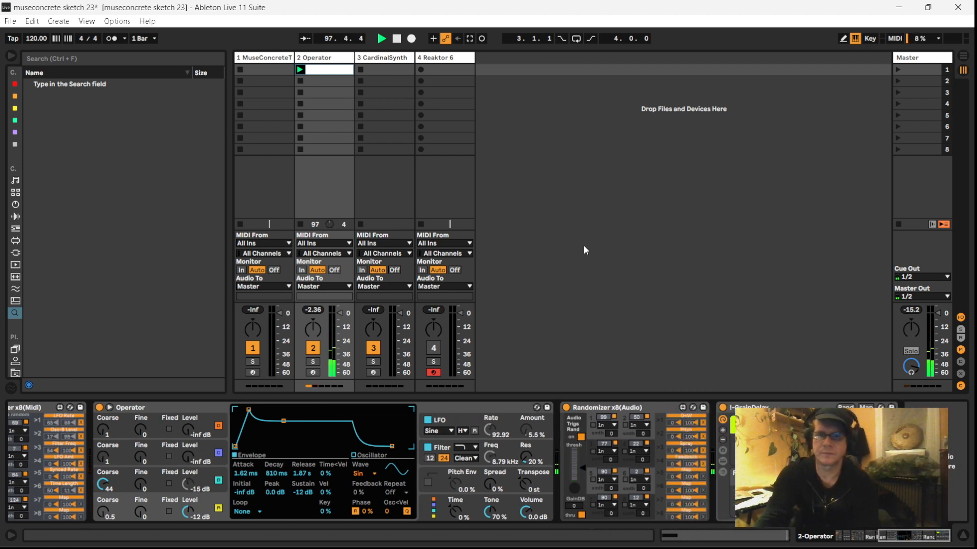
pyautogui.click(544, 447)
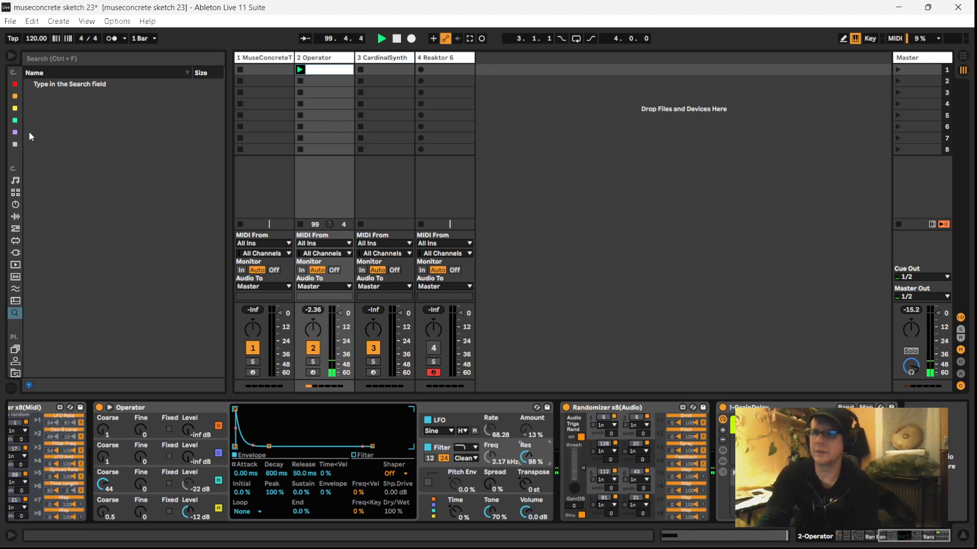
# Step: Add a Shifter from the grey collection's audio effects after the !-GrainDelay rack
pyautogui.click(15, 144)
pyautogui.click(105, 298)
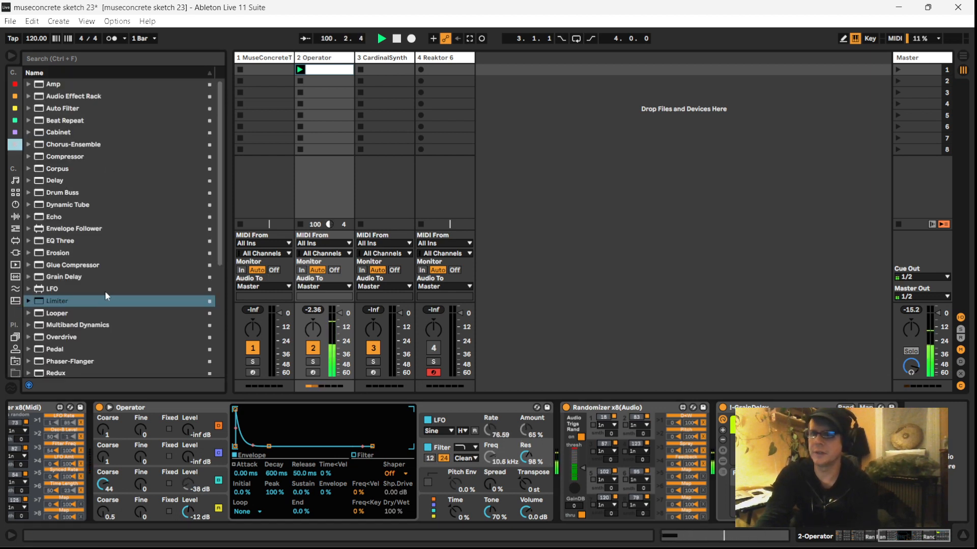
pyautogui.scroll(-4, 63, 353)
pyautogui.click(64, 337)
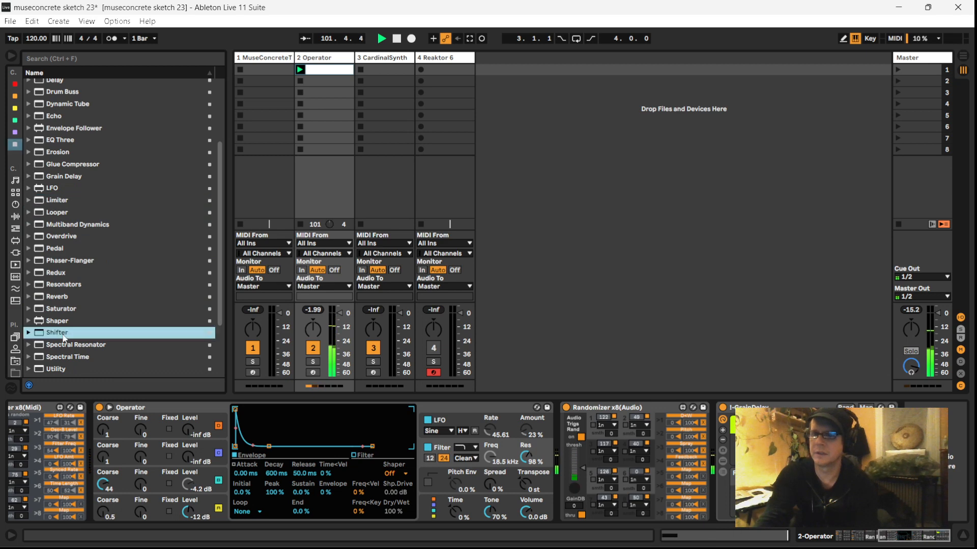
pyautogui.press('Return')
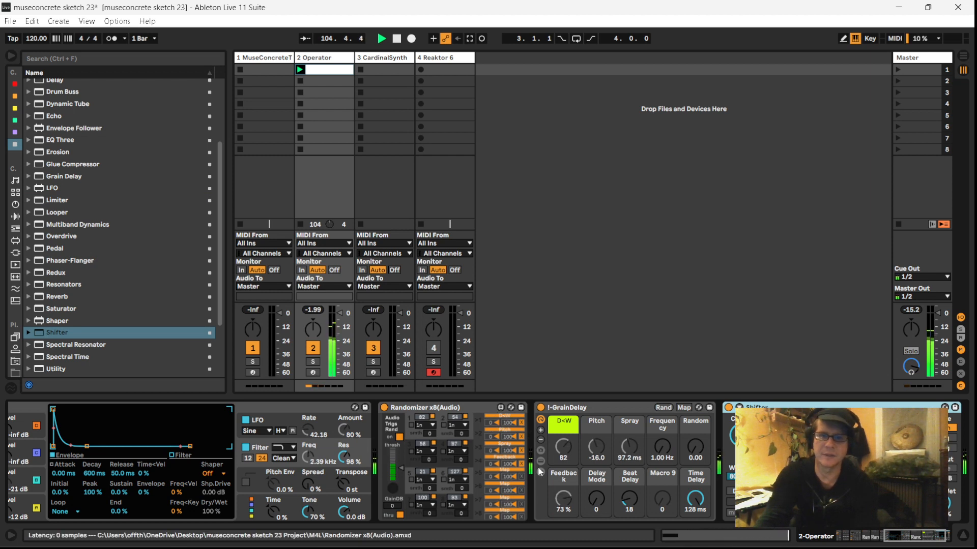
# Step: Set the Shifter's coarse pitch to -10 st on the Operator track
pyautogui.moveTo(893, 538); pyautogui.dragTo(922, 539)
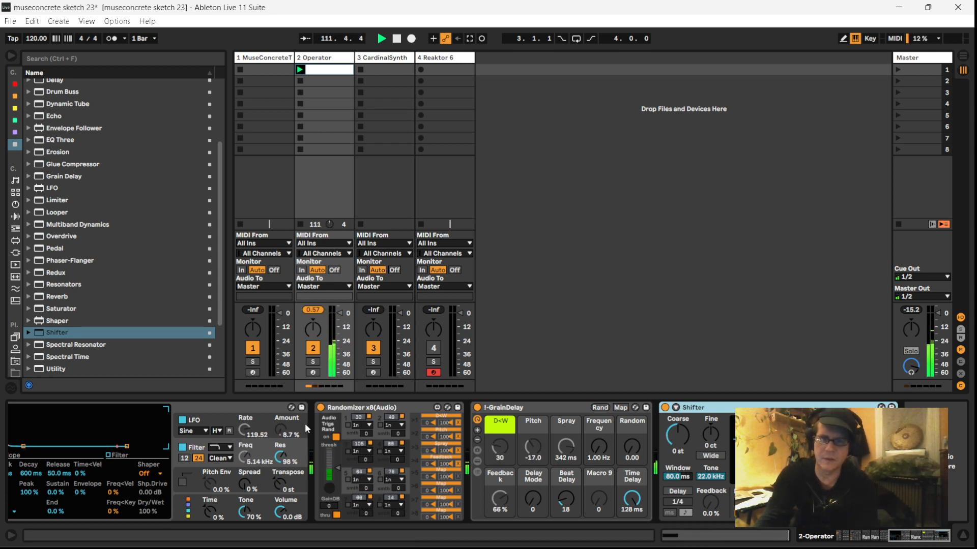
pyautogui.click(367, 409)
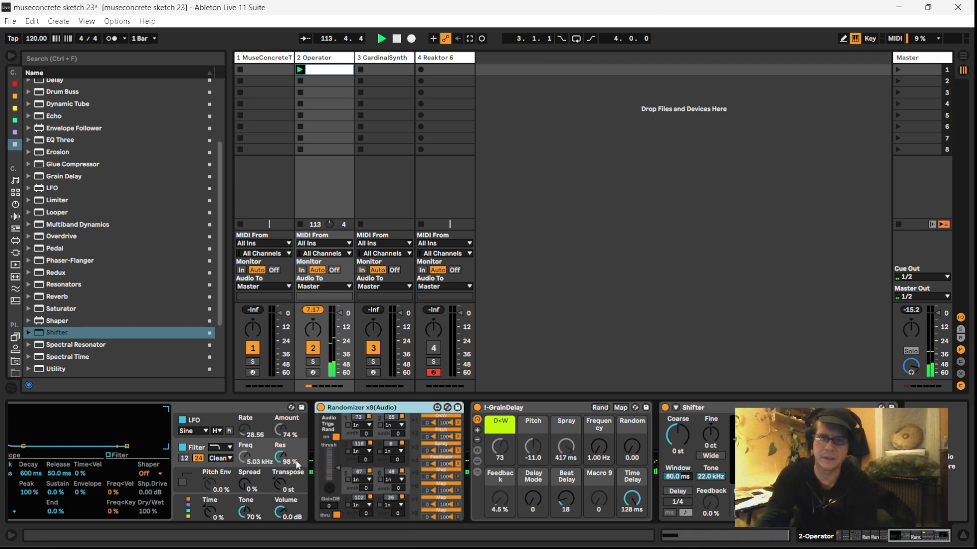
pyautogui.click(447, 477)
pyautogui.click(600, 444)
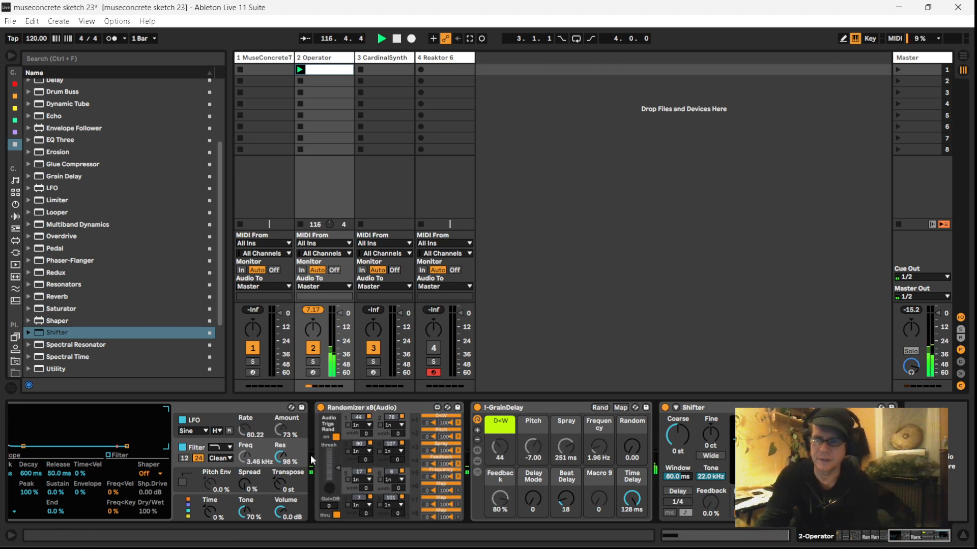
pyautogui.moveTo(675, 439); pyautogui.dragTo(673, 466)
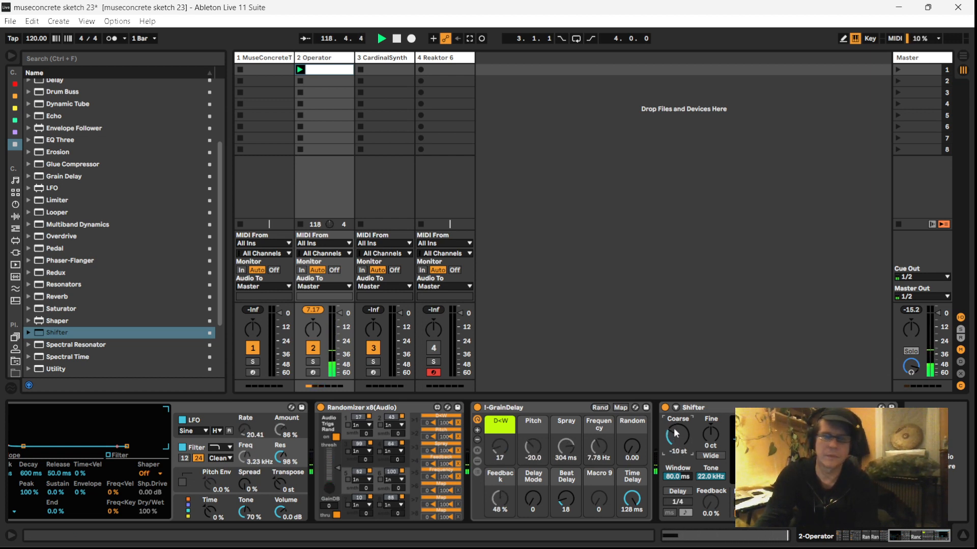
# Step: Add a Reverb after the Shifter at the end of the Operator track's chain
pyautogui.click(55, 299)
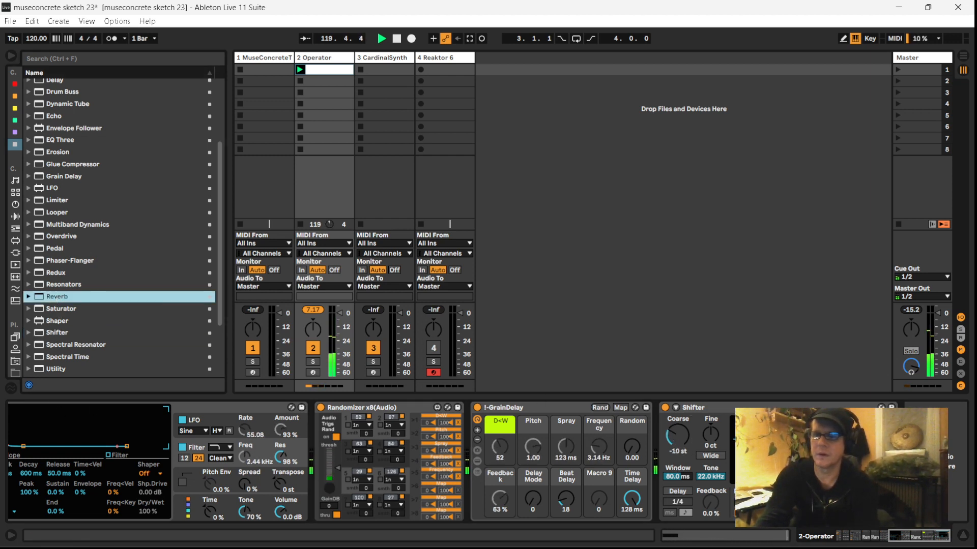
pyautogui.press('Return')
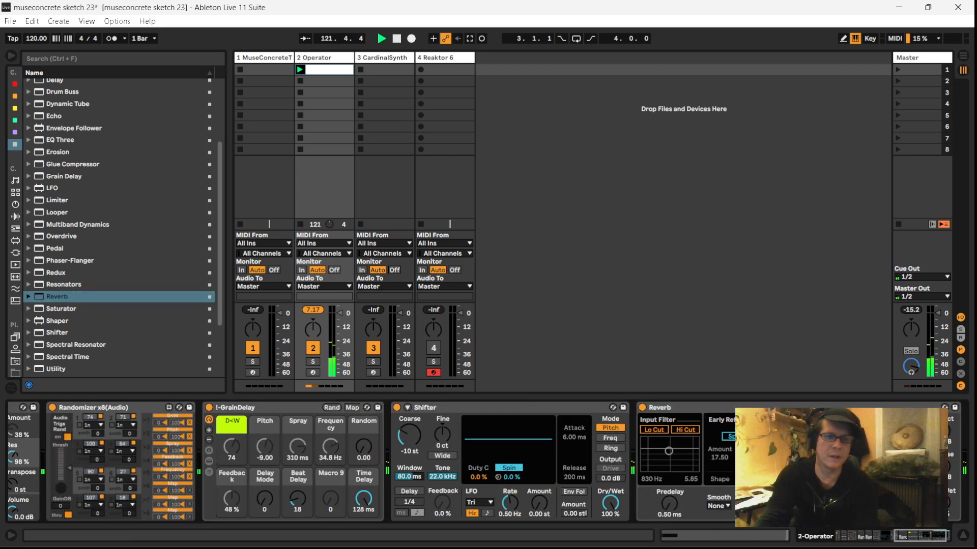
pyautogui.click(927, 536)
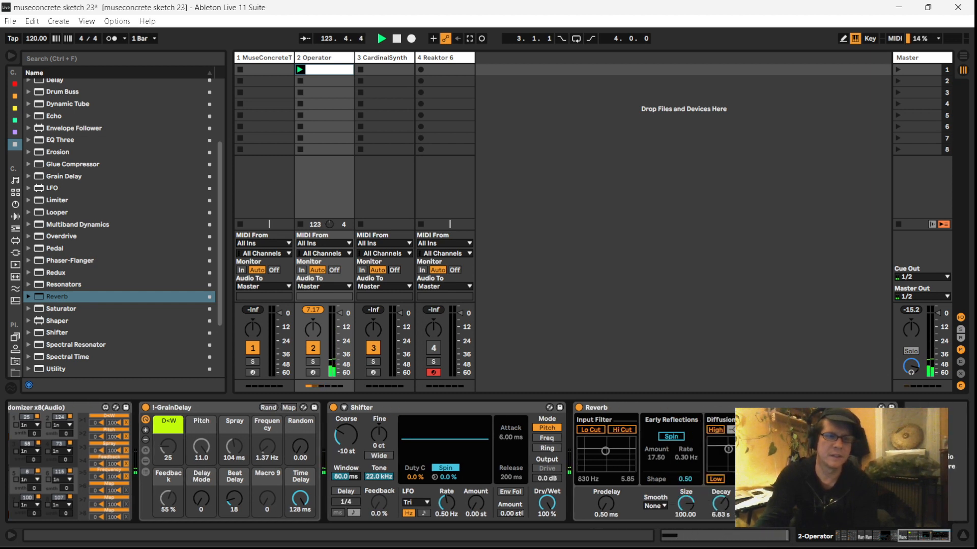
# Step: Enable the Reaktor 6 device, activate its track, and open the plug-in's window
pyautogui.click(448, 65)
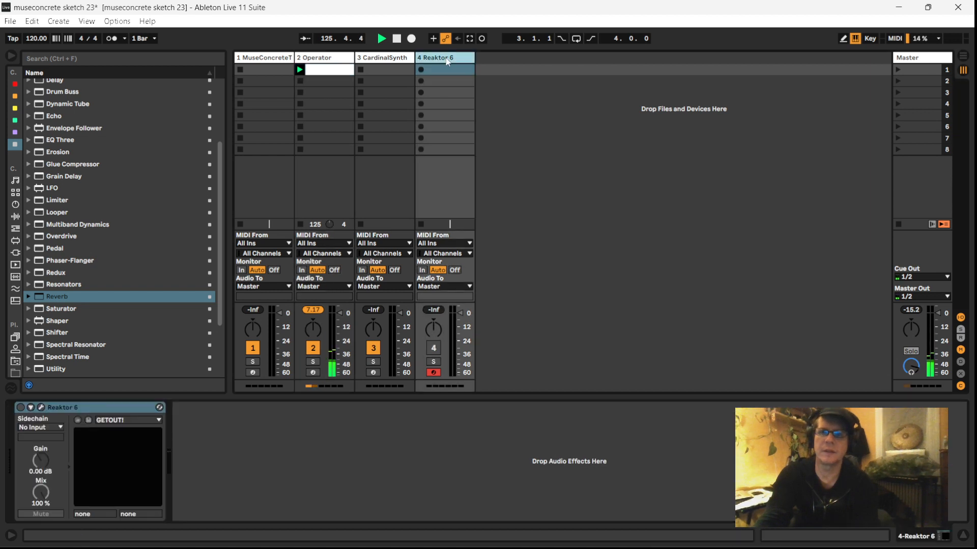
pyautogui.click(20, 407)
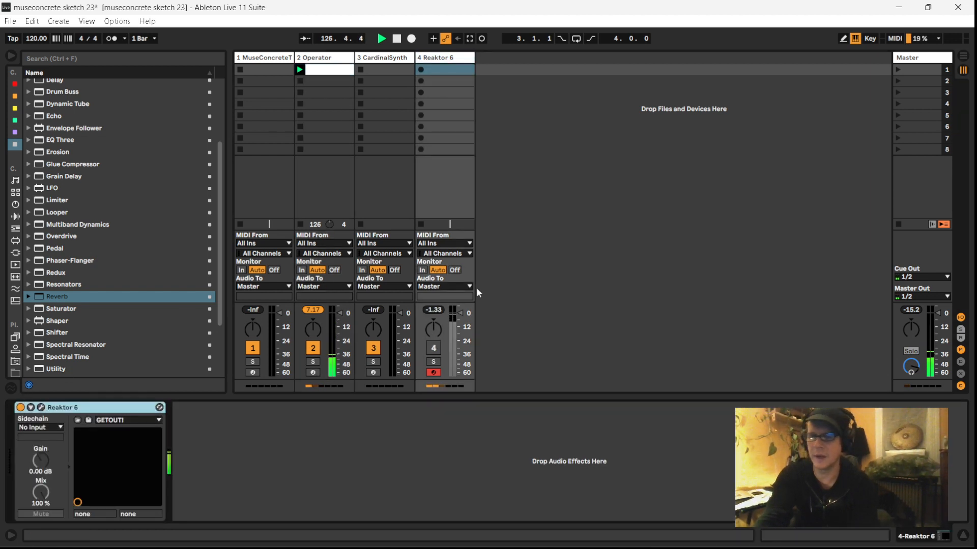
pyautogui.click(433, 349)
pyautogui.click(77, 421)
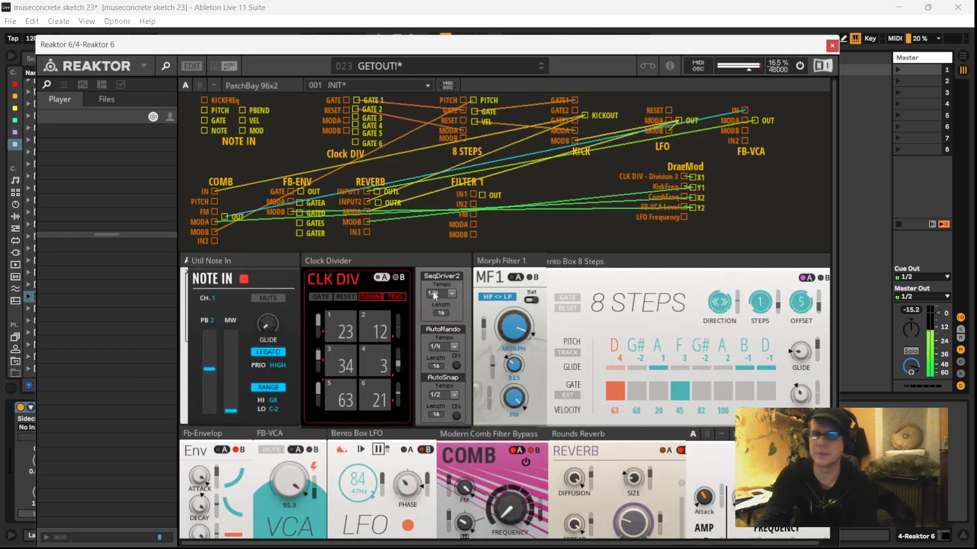
# Step: Load Reaktor snapshot 9, kutt fub, and move the plug-in window up and to the right
pyautogui.click(475, 66)
pyautogui.click(422, 171)
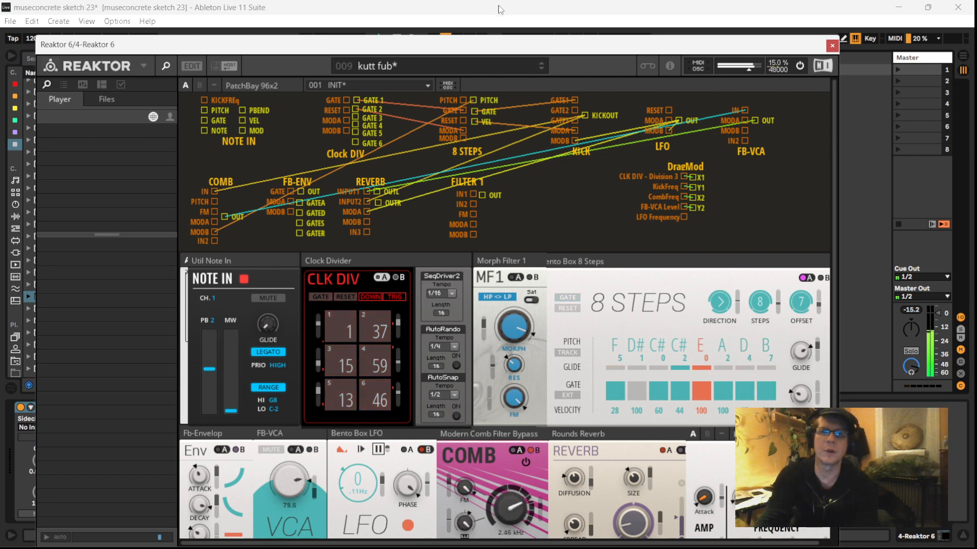
pyautogui.moveTo(484, 50); pyautogui.dragTo(527, 31)
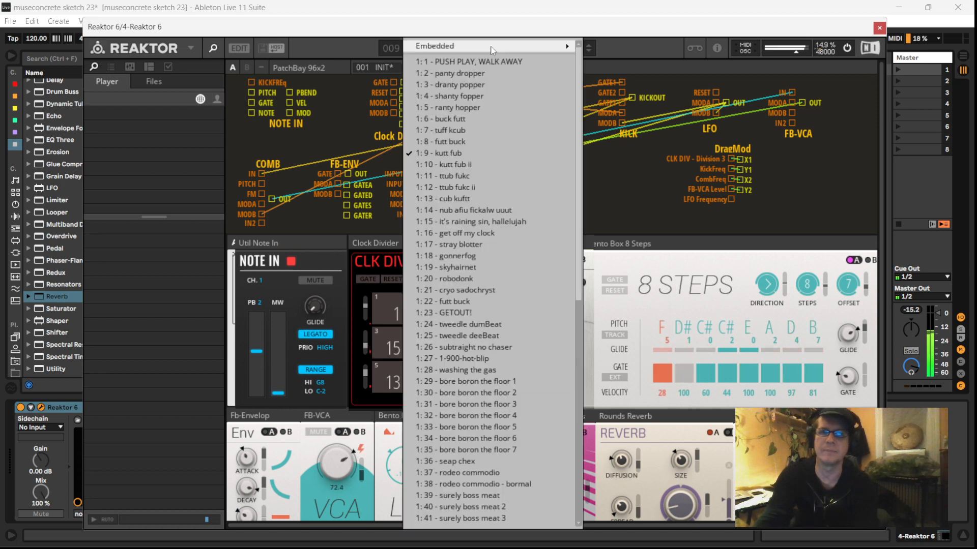
# Step: Load Reaktor snapshot 13, cub kuftt, and try stepping to neighbouring snapshots
pyautogui.click(504, 50)
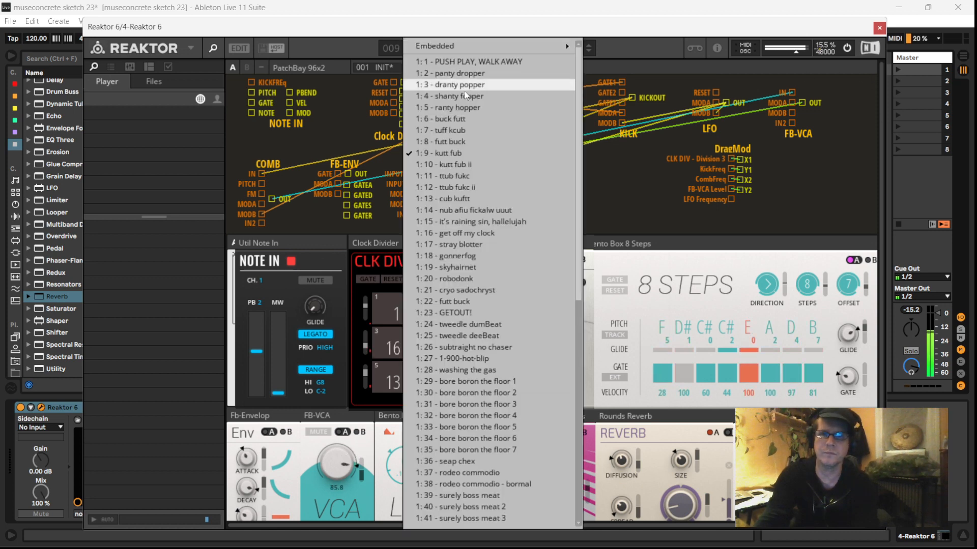
pyautogui.click(452, 198)
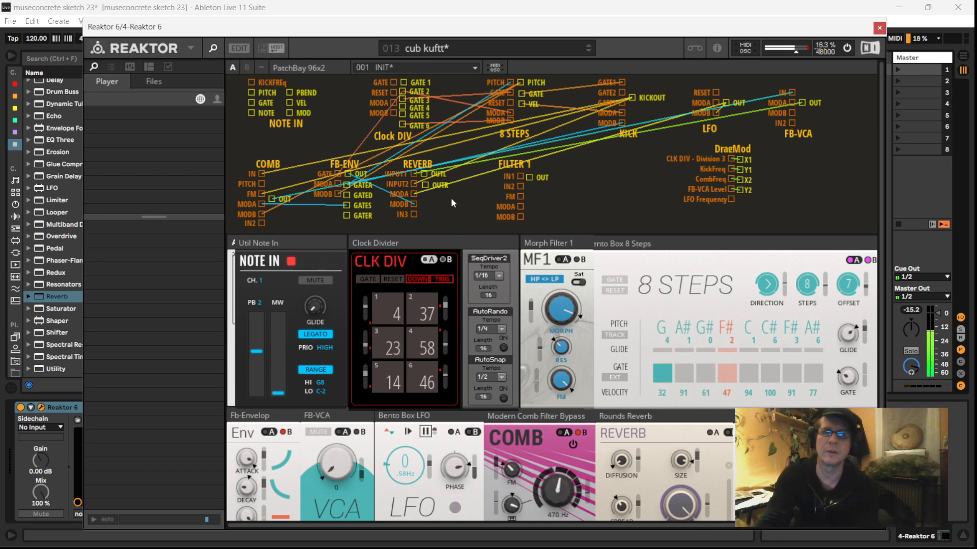
pyautogui.click(447, 47)
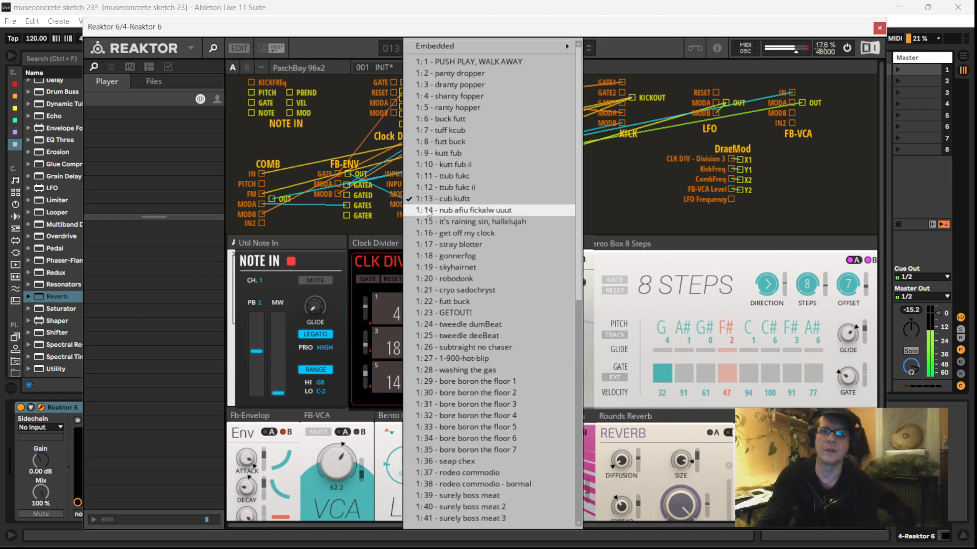
pyautogui.click(427, 200)
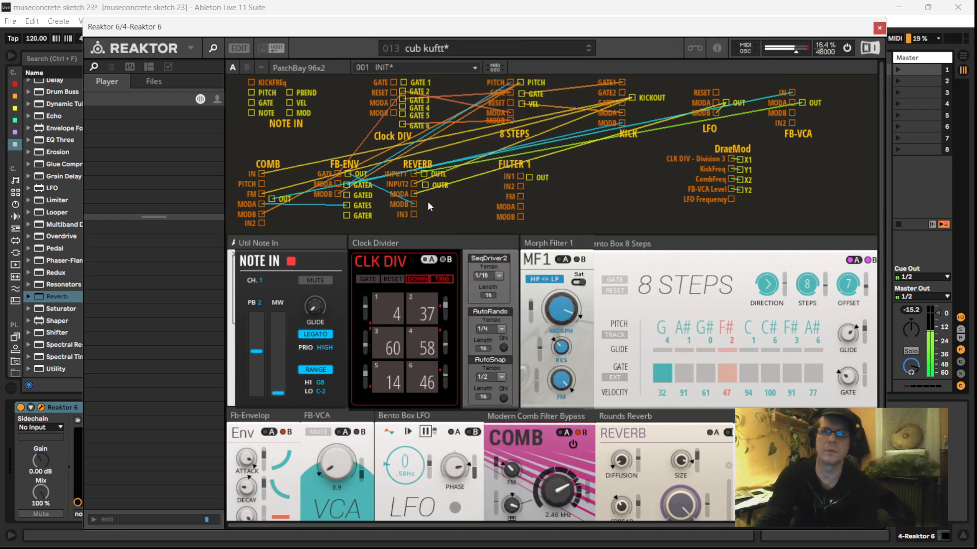
pyautogui.click(587, 48)
pyautogui.click(588, 52)
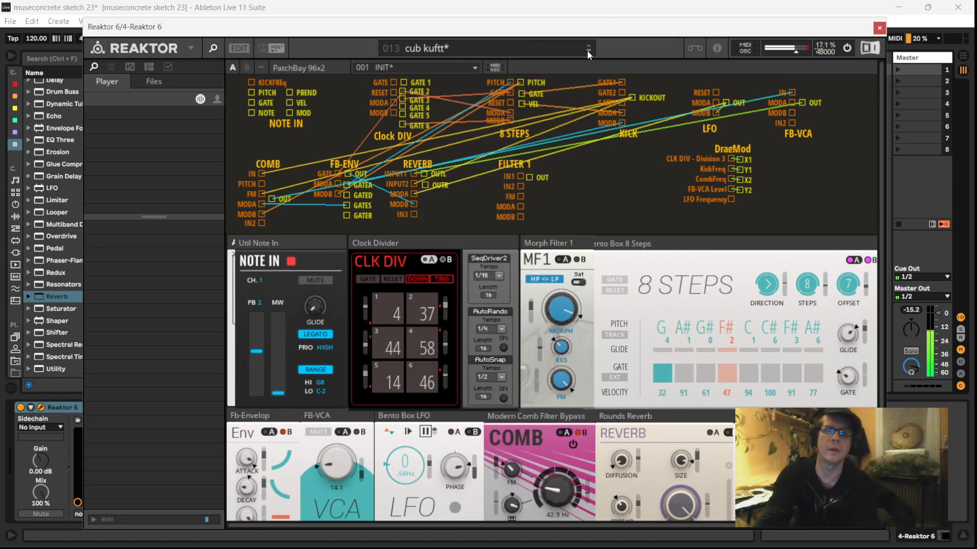
pyautogui.click(587, 50)
pyautogui.click(590, 45)
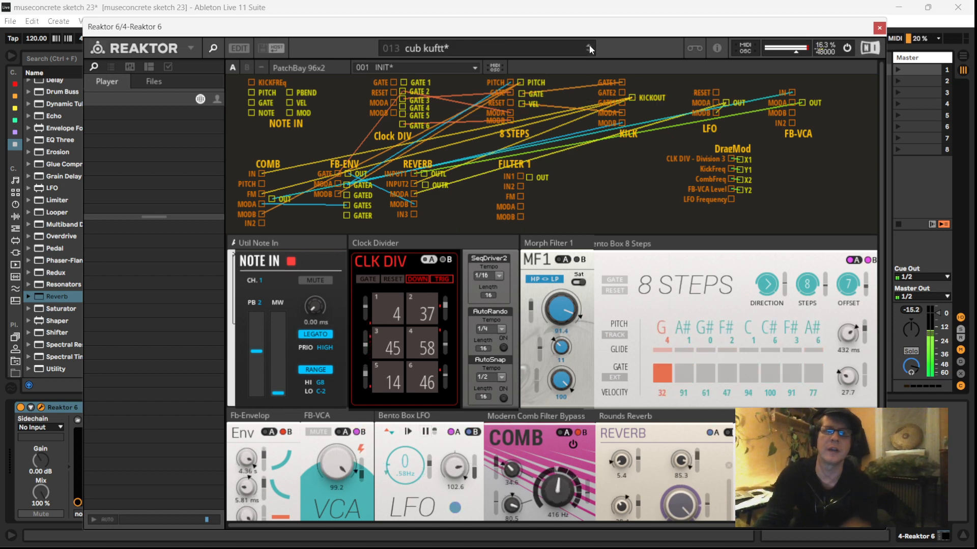
pyautogui.click(589, 45)
pyautogui.click(589, 50)
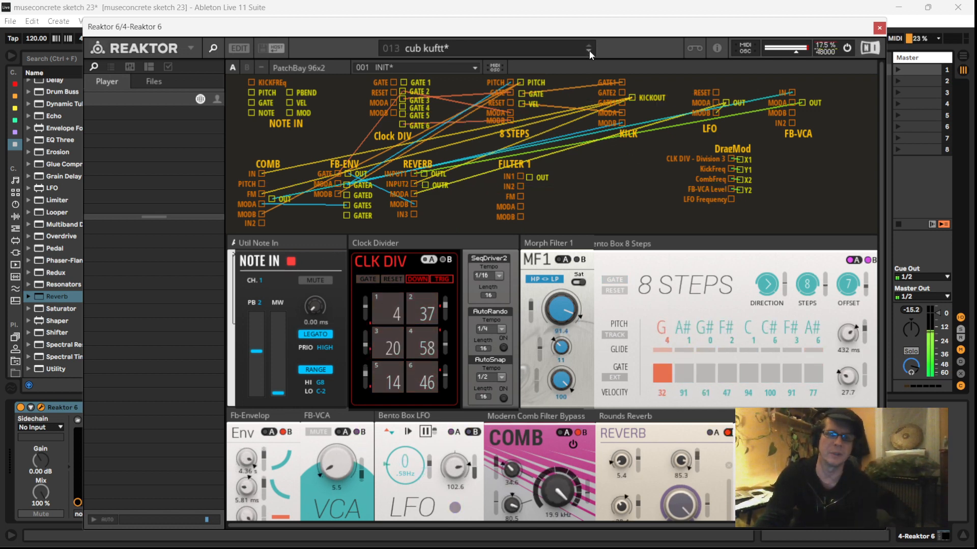
# Step: Audition Reaktor snapshots 14, nub afiu fickalw uuut, and 23, GETOUT!, ending on snapshot 9, kutt fub
pyautogui.click(525, 42)
pyautogui.click(457, 209)
pyautogui.click(463, 48)
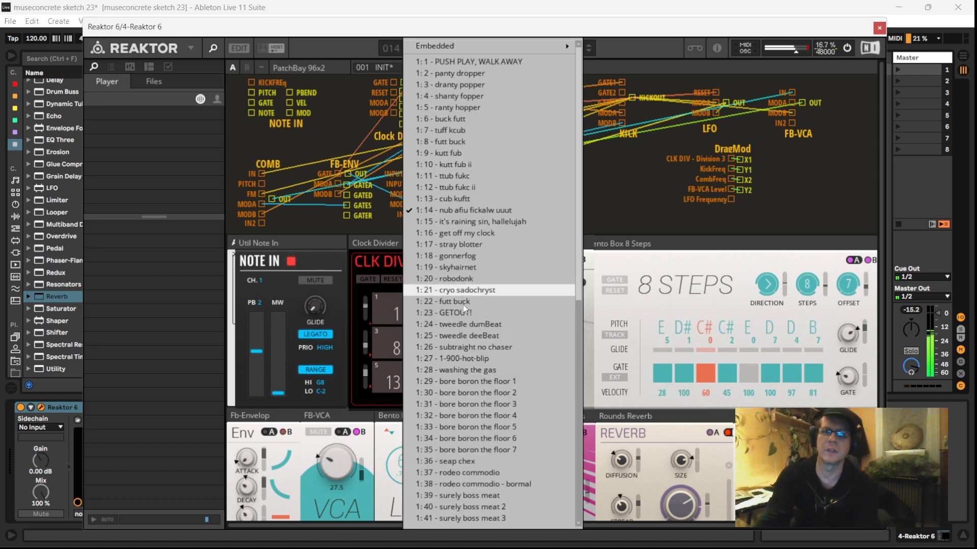
pyautogui.click(458, 313)
pyautogui.click(462, 47)
pyautogui.click(458, 142)
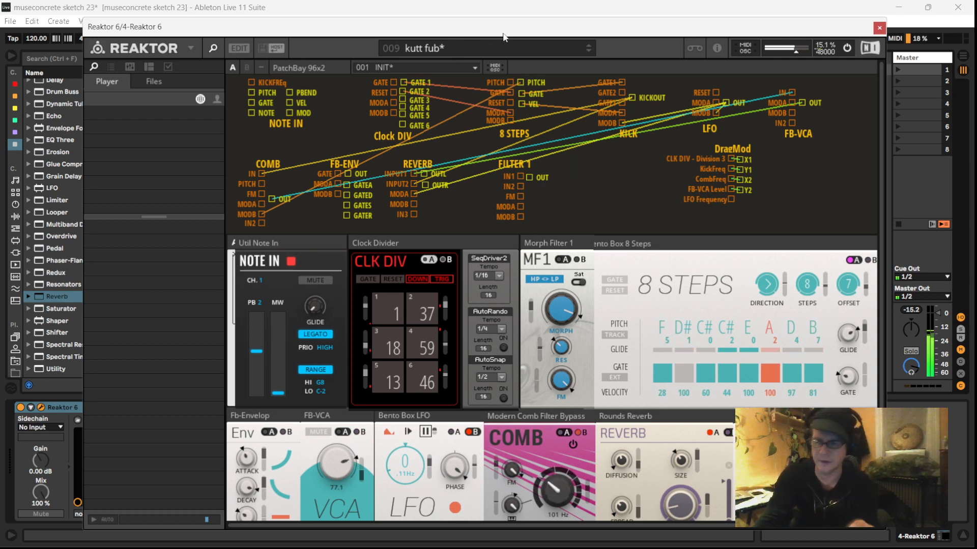
# Step: Switch to the mzgl sampler and record a sample of the Reaktor sound onto bank A's first pad from the MIC input
pyautogui.hotkey('alt', 'Tab')
pyautogui.hotkey('alt', 'Tab')
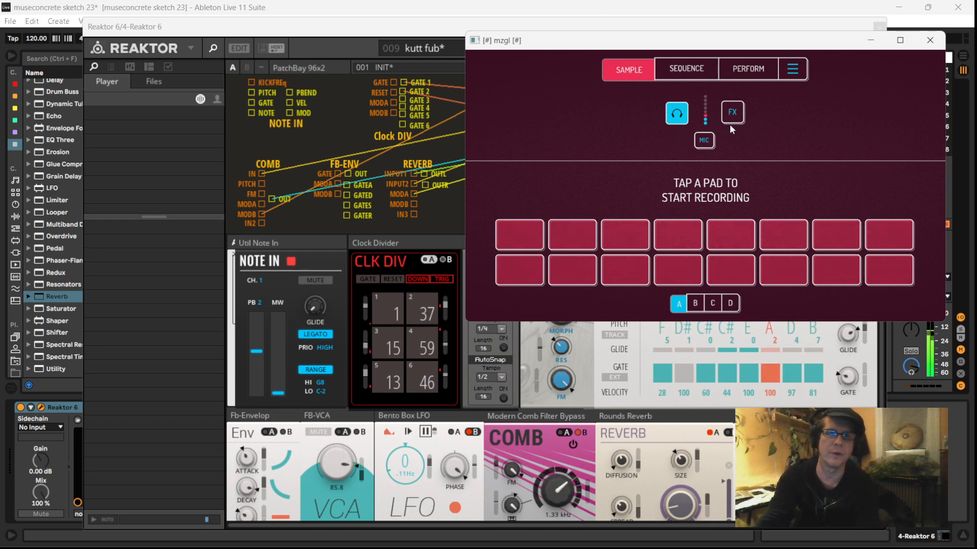
pyautogui.click(704, 140)
pyautogui.click(709, 170)
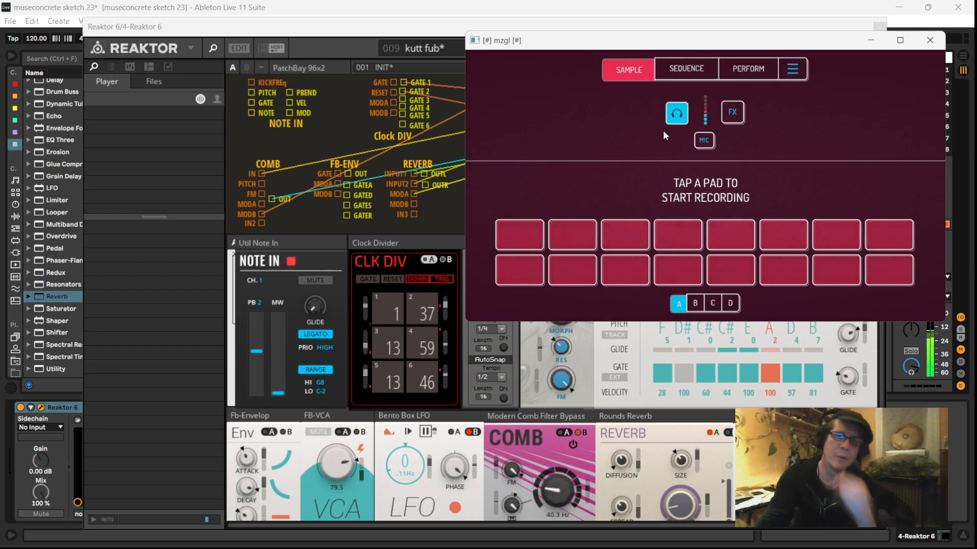
pyautogui.click(523, 240)
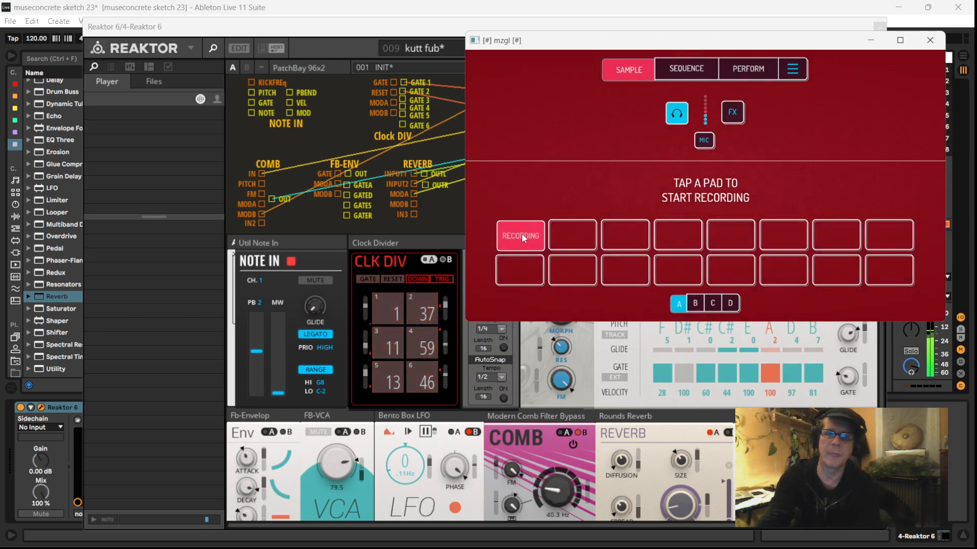
pyautogui.click(521, 233)
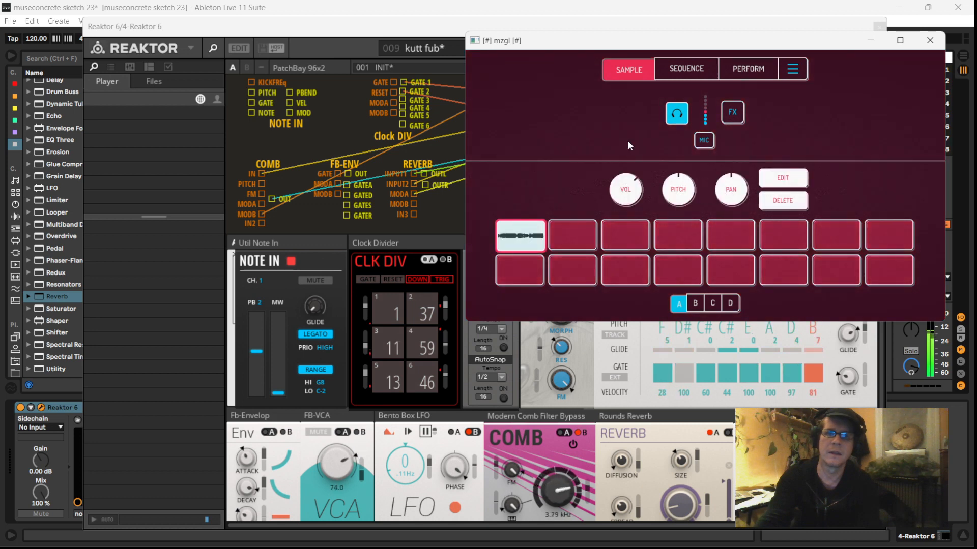
# Step: Edit the first pad's sample to play in HOLD mode with LOOP on, and trigger the pad
pyautogui.click(783, 178)
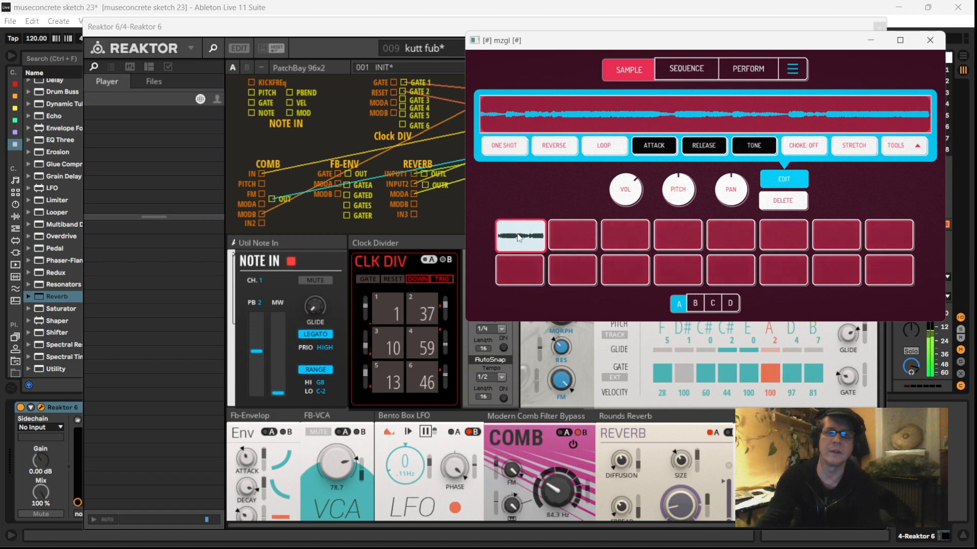
pyautogui.click(506, 149)
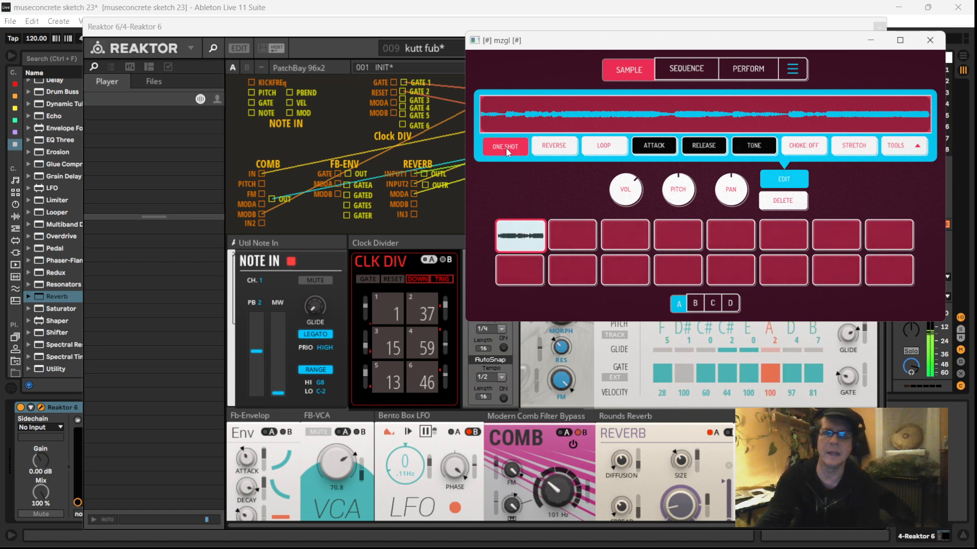
pyautogui.click(604, 147)
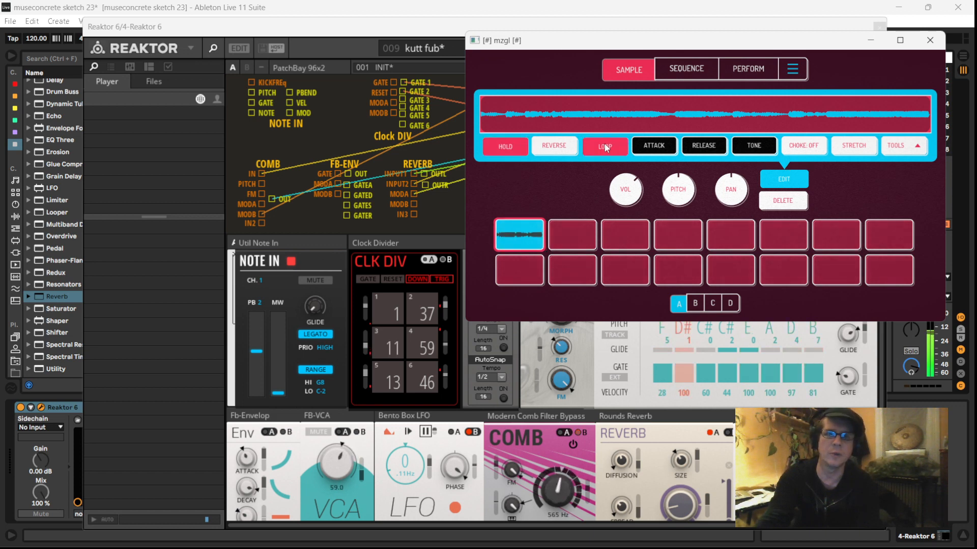
pyautogui.click(520, 239)
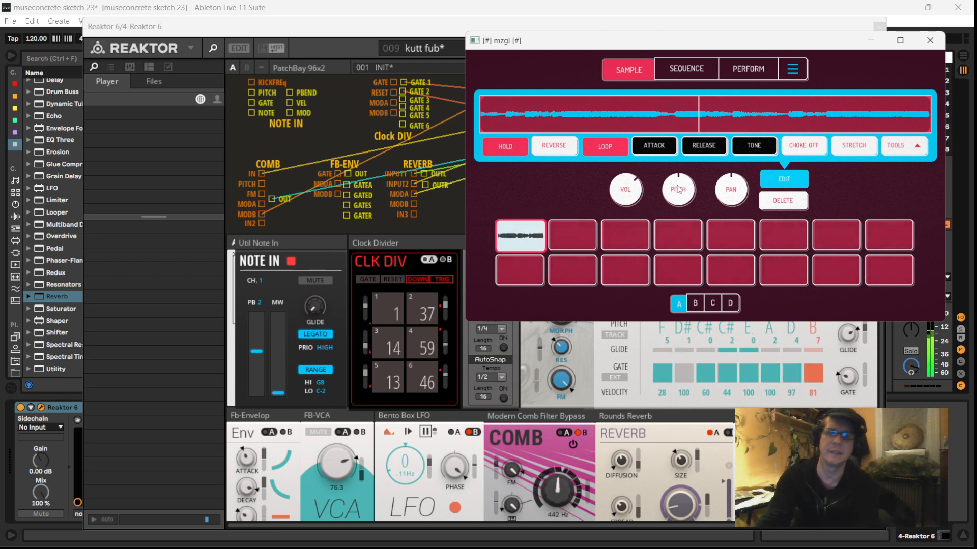
# Step: Lower the first pad's pitch to its minimum and trim the sample to a short section left of the waveform's middle
pyautogui.moveTo(679, 190); pyautogui.dragTo(666, 234)
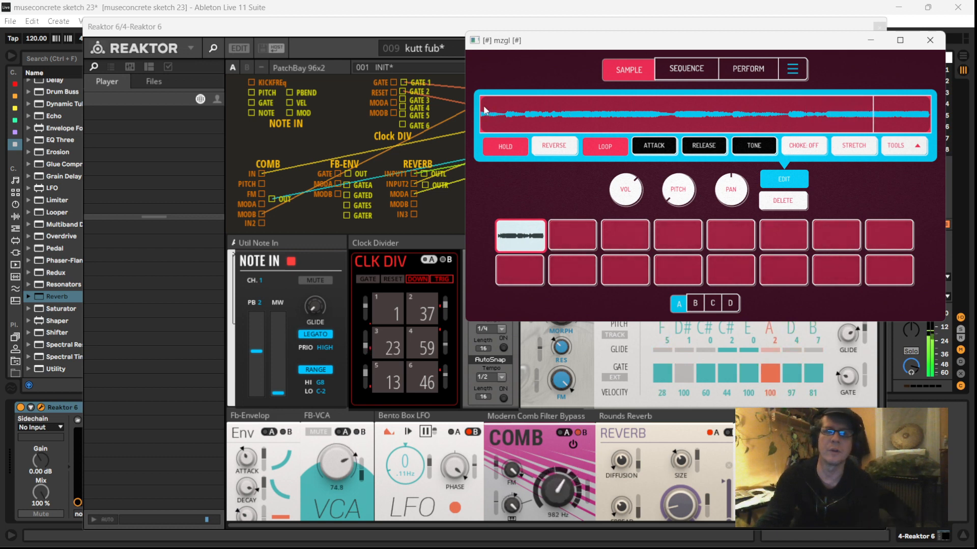
pyautogui.moveTo(608, 105); pyautogui.dragTo(590, 114)
pyautogui.moveTo(656, 115)
pyautogui.mouseDown()
pyautogui.moveTo(604, 114)
pyautogui.moveTo(645, 112)
pyautogui.mouseUp()
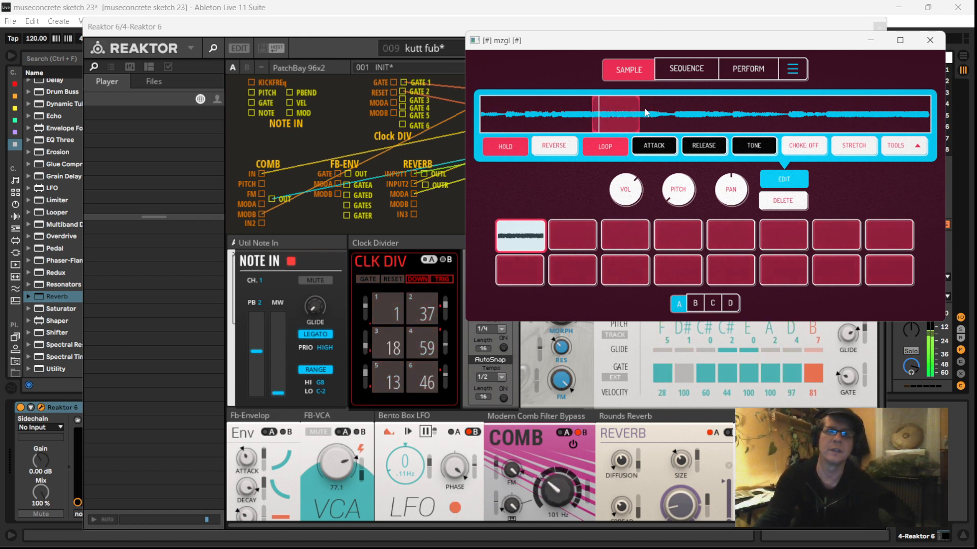
# Step: Assign the first pad's sample to the sequencer's pentatonic keyboard and play notes across it
pyautogui.click(685, 69)
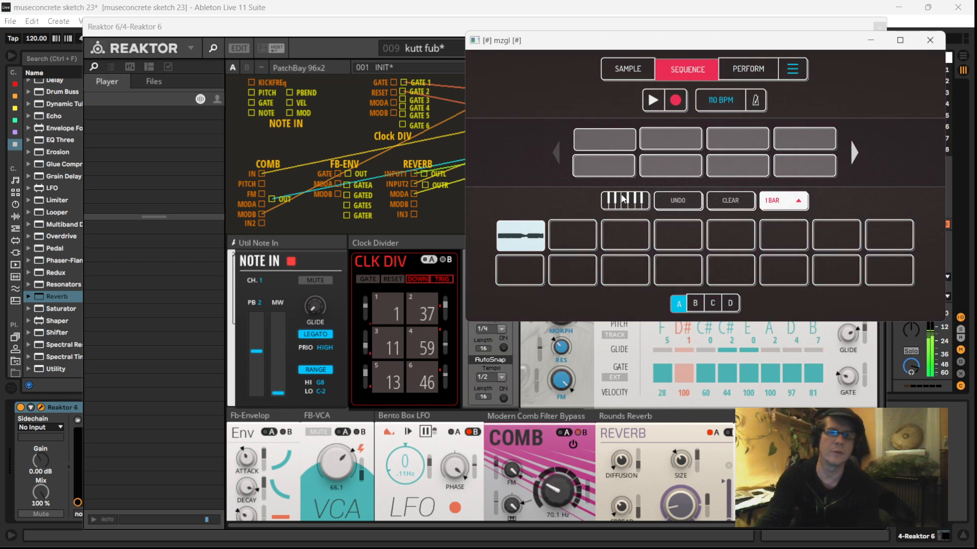
pyautogui.click(623, 199)
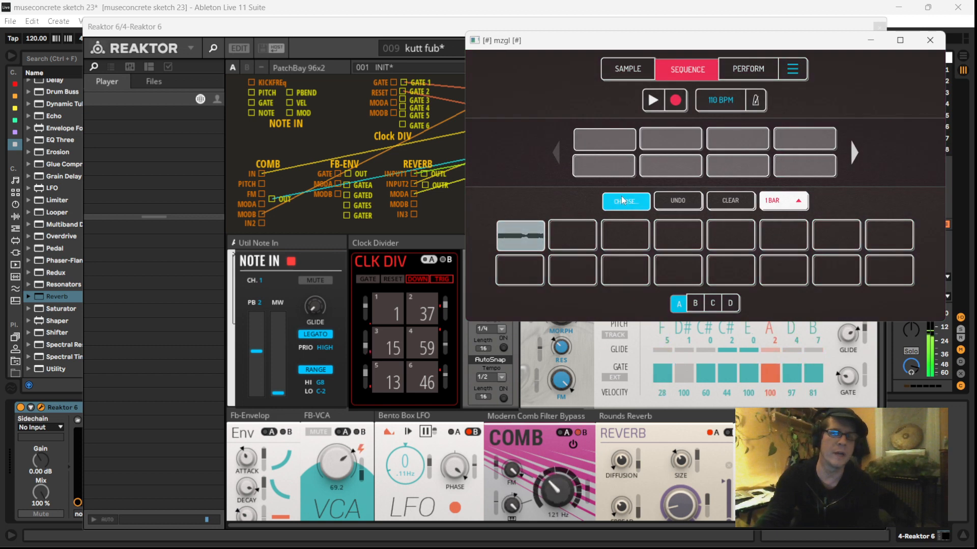
pyautogui.click(527, 240)
pyautogui.moveTo(615, 252); pyautogui.dragTo(890, 266)
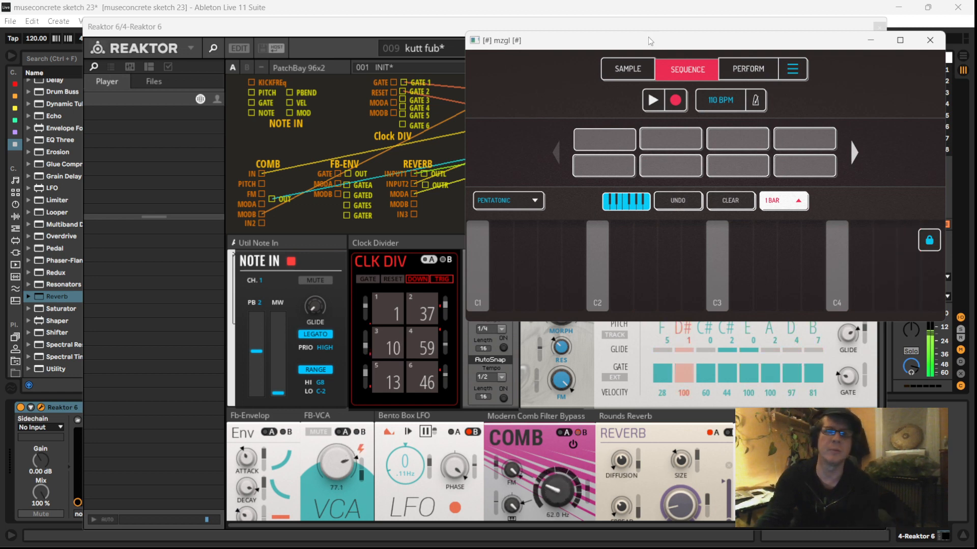
# Step: Return to the sampling view and close the first pad's sample editor
pyautogui.click(637, 71)
pyautogui.click(795, 182)
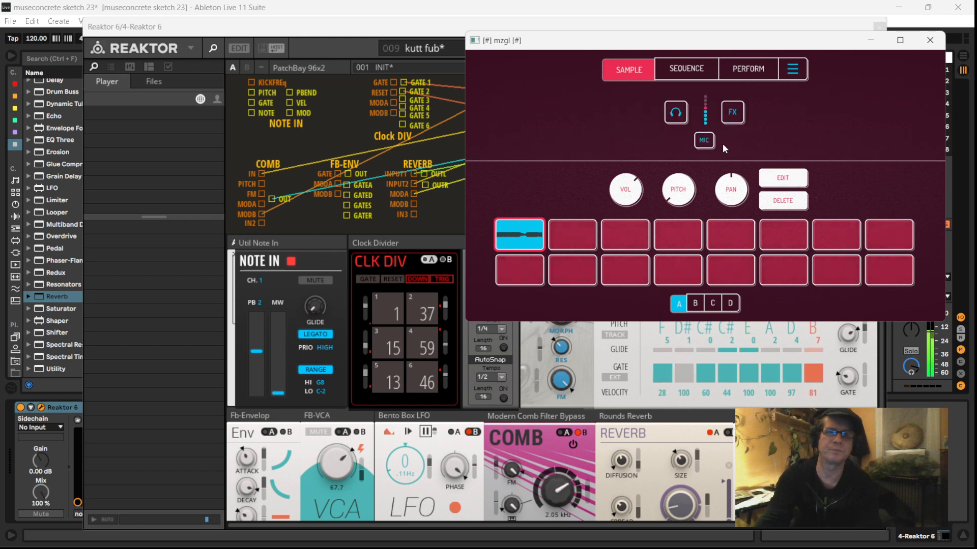
# Step: Switch the sampler's recording source to RESAMPLE, play the first pad, and start recording into the second pad
pyautogui.click(705, 141)
pyautogui.click(706, 188)
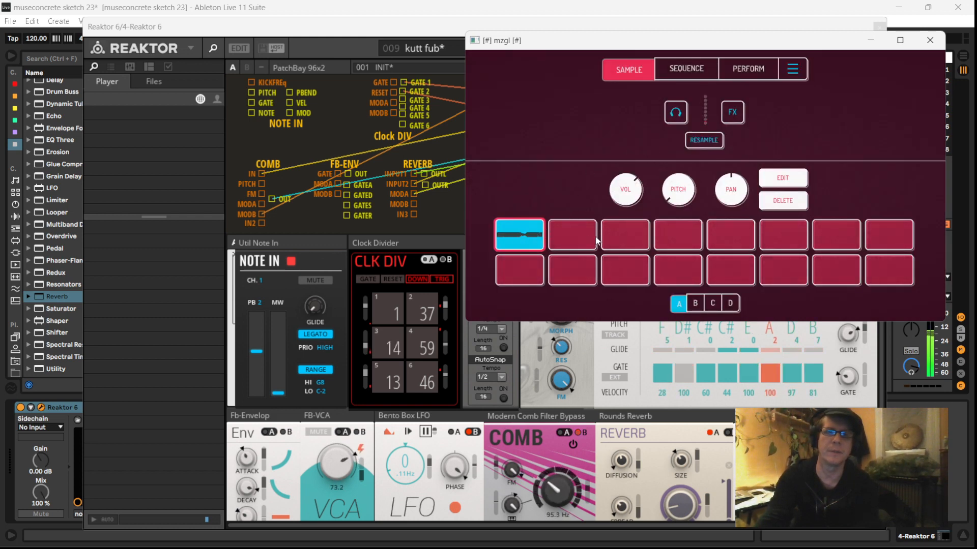
pyautogui.click(526, 234)
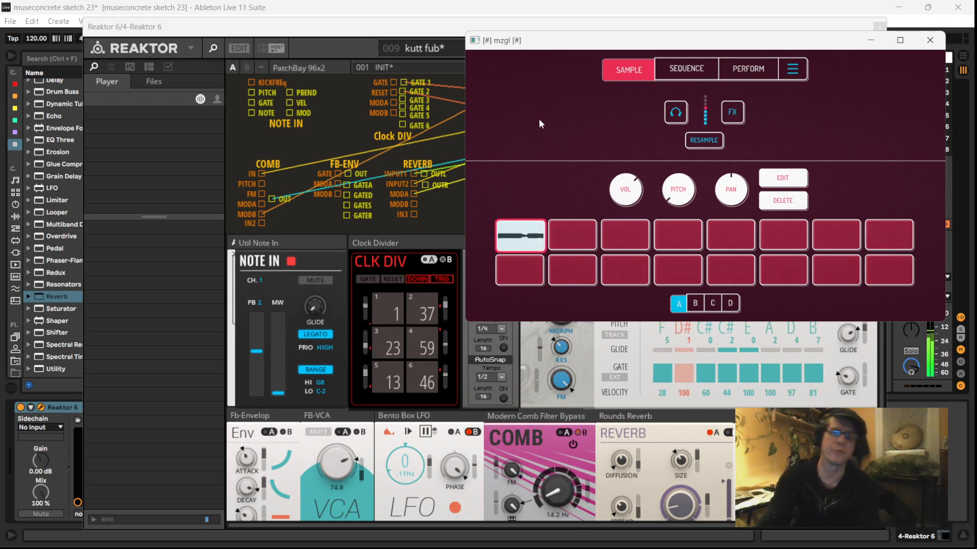
pyautogui.click(577, 234)
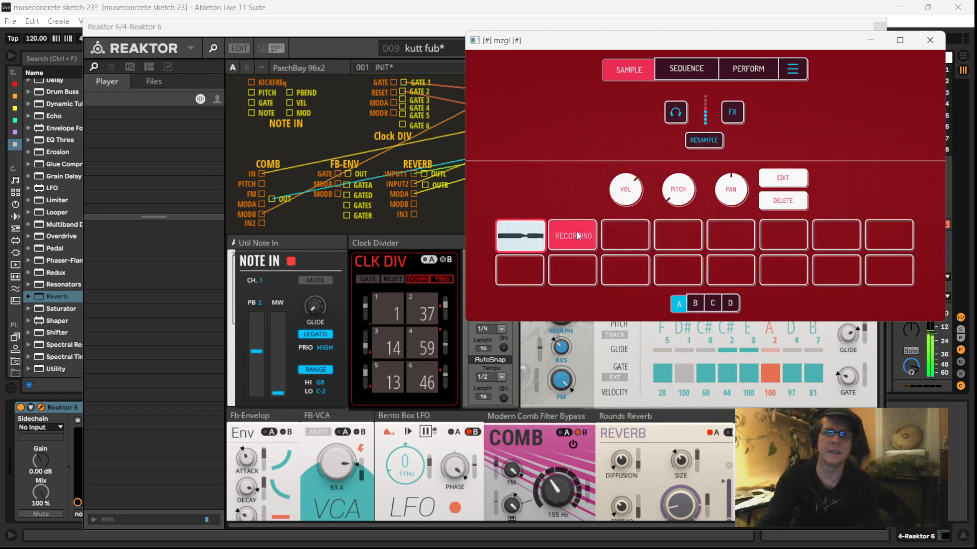
# Step: Raise the first pad's pitch and apply the octave-down and octave-up effects while the second pad records
pyautogui.moveTo(680, 192); pyautogui.dragTo(690, 174)
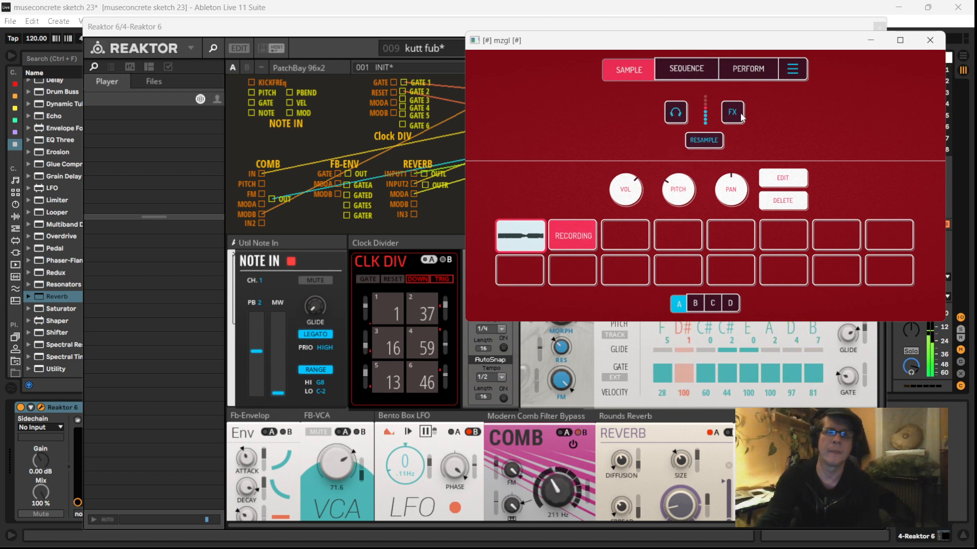
pyautogui.click(732, 112)
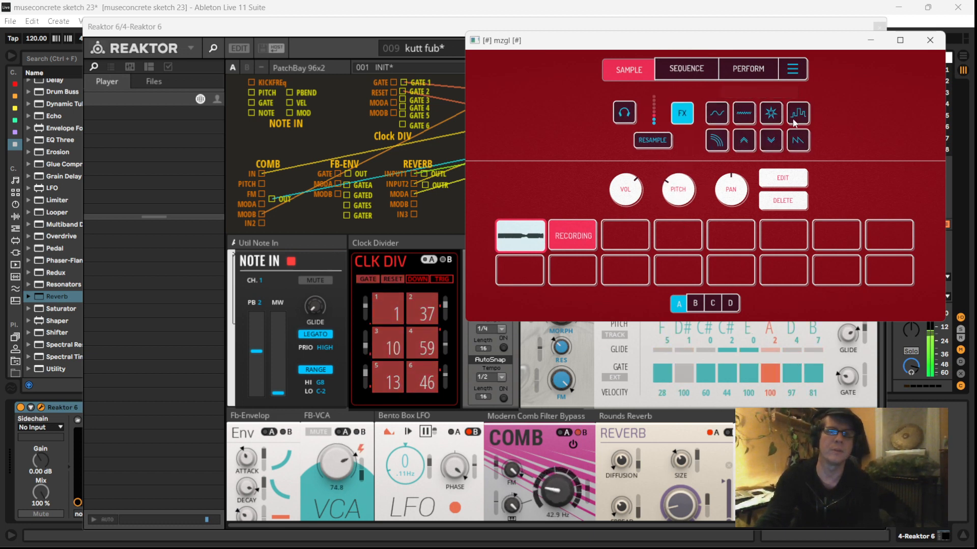
pyautogui.click(772, 143)
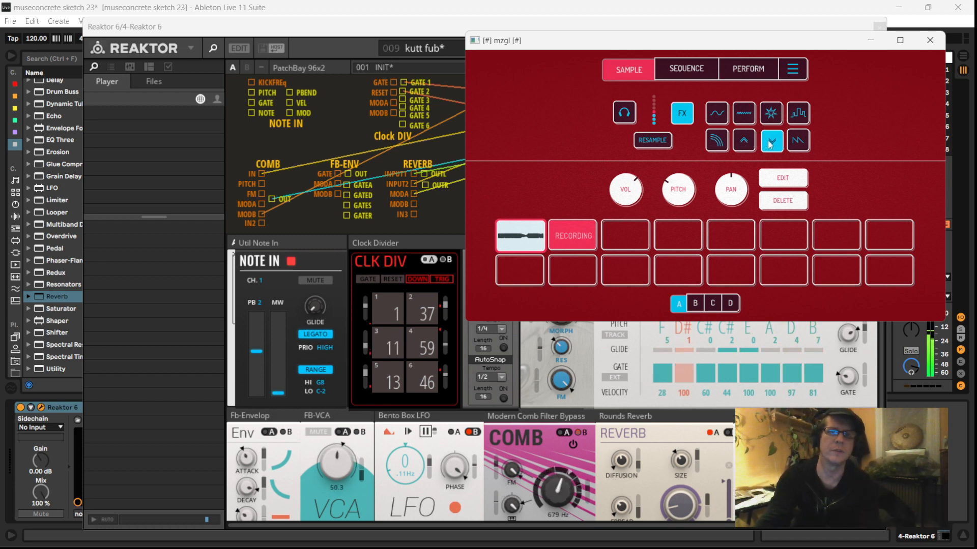
pyautogui.moveTo(772, 143); pyautogui.dragTo(761, 178)
pyautogui.click(744, 141)
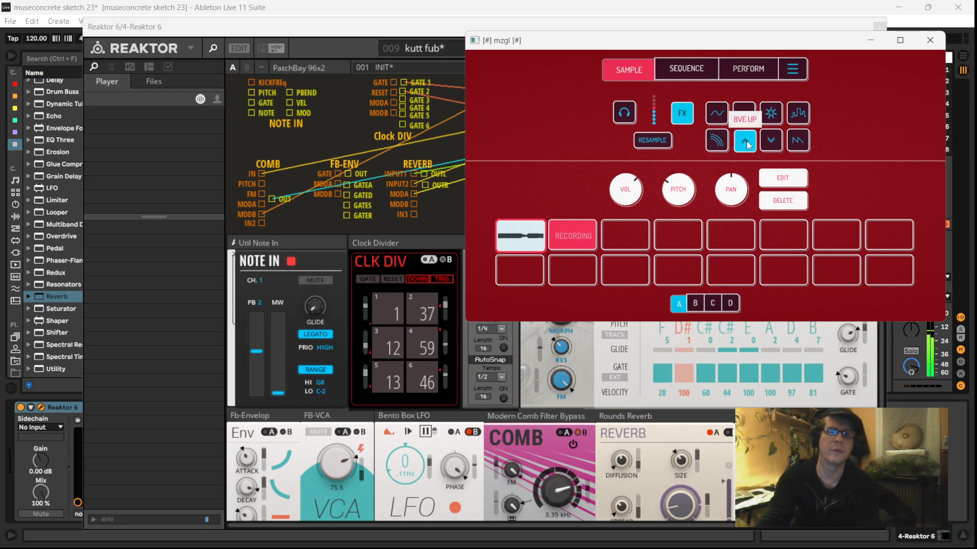
# Step: Apply the star-shaped effect during resampling, finish recording the second pad, and switch the effect off
pyautogui.click(771, 115)
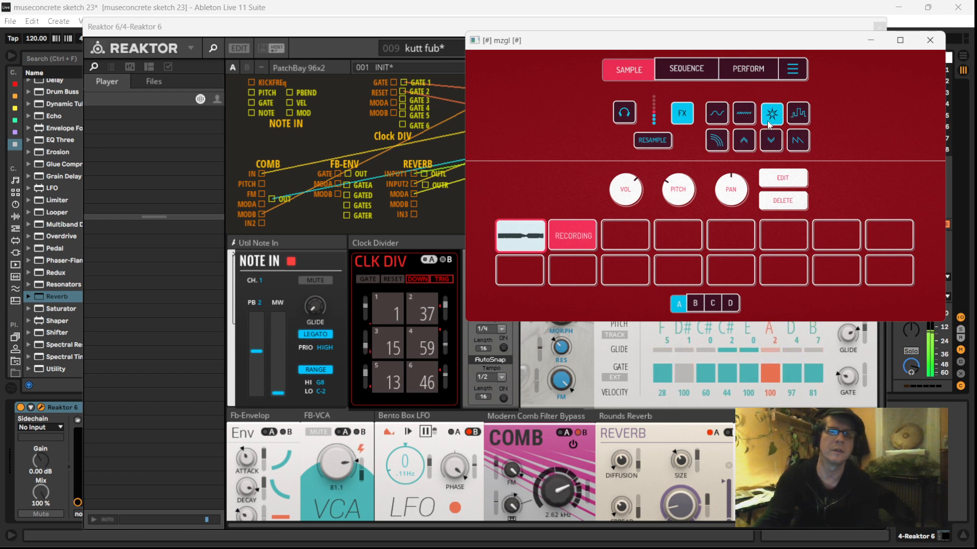
pyautogui.click(771, 117)
pyautogui.click(772, 117)
pyautogui.moveTo(772, 129); pyautogui.dragTo(774, 154)
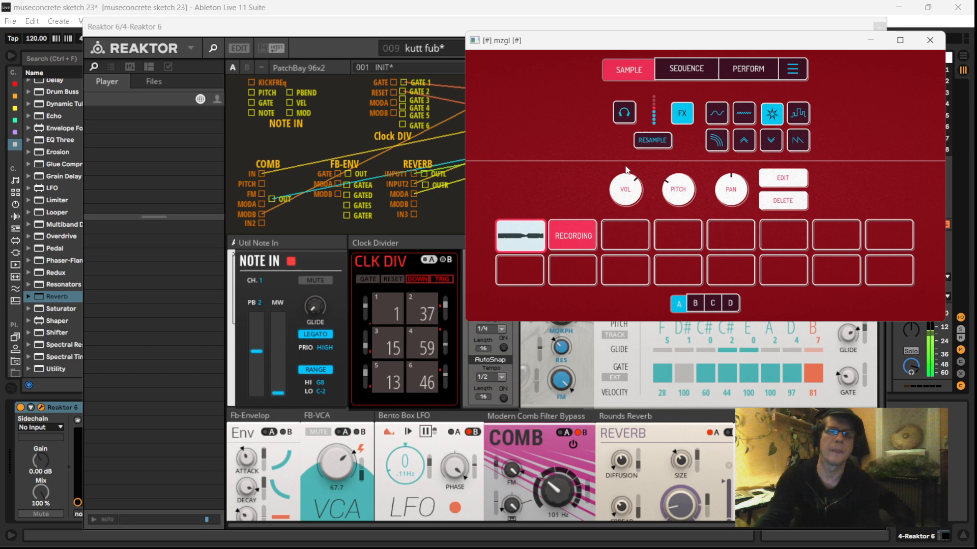
pyautogui.click(571, 243)
pyautogui.click(766, 116)
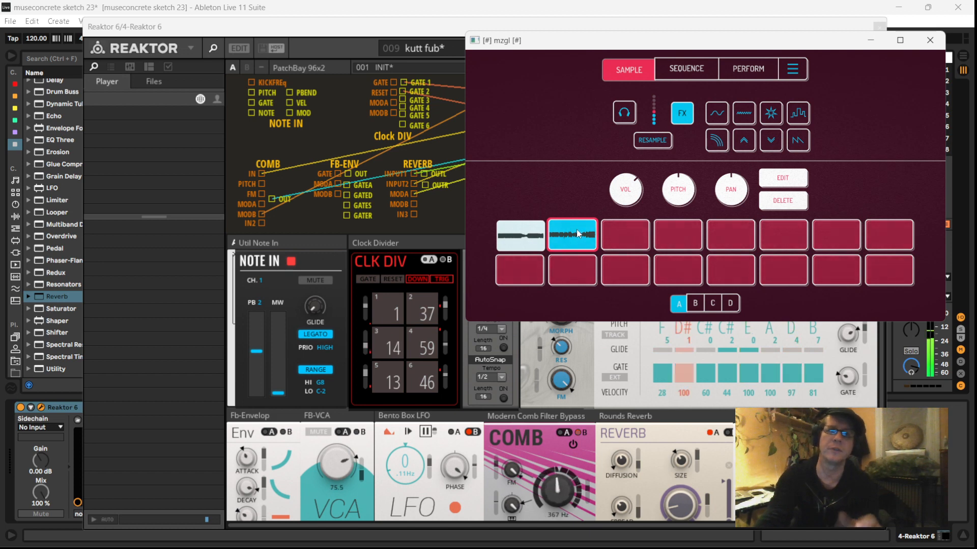
# Step: Edit the second pad's sample to play with LOOP, HOLD mode and REVERSE on
pyautogui.click(772, 182)
pyautogui.click(613, 146)
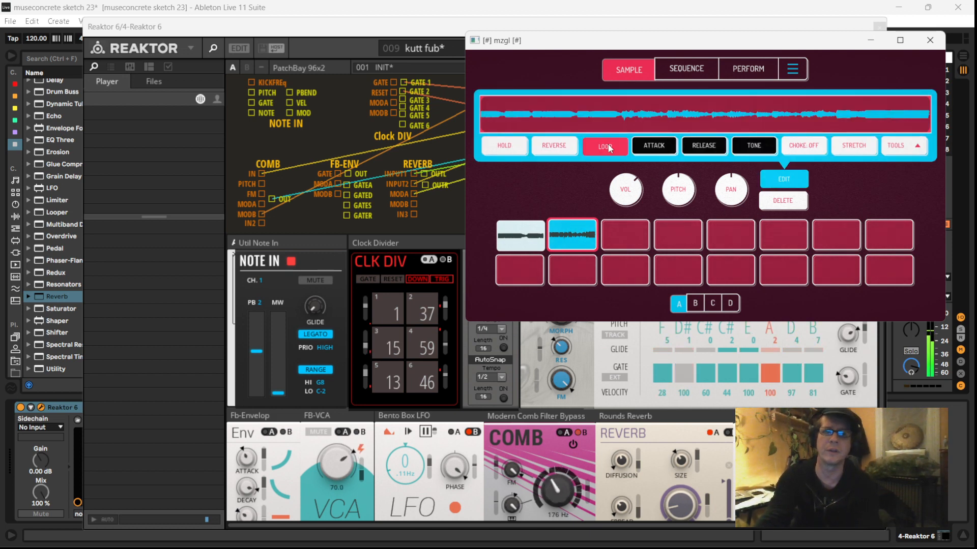
pyautogui.click(517, 152)
pyautogui.click(559, 154)
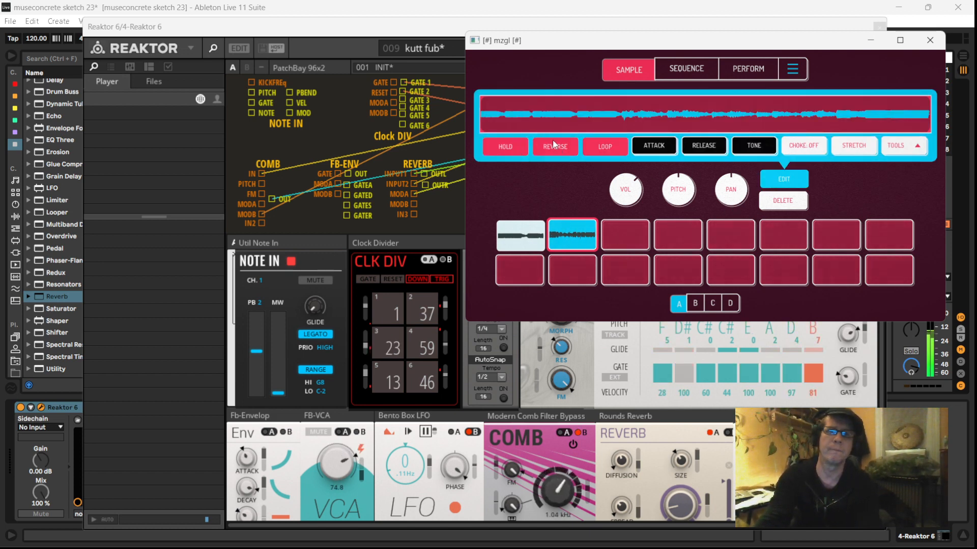
# Step: Trim the second pad's sample to a short section around the middle of the waveform and trigger the pad
pyautogui.click(727, 118)
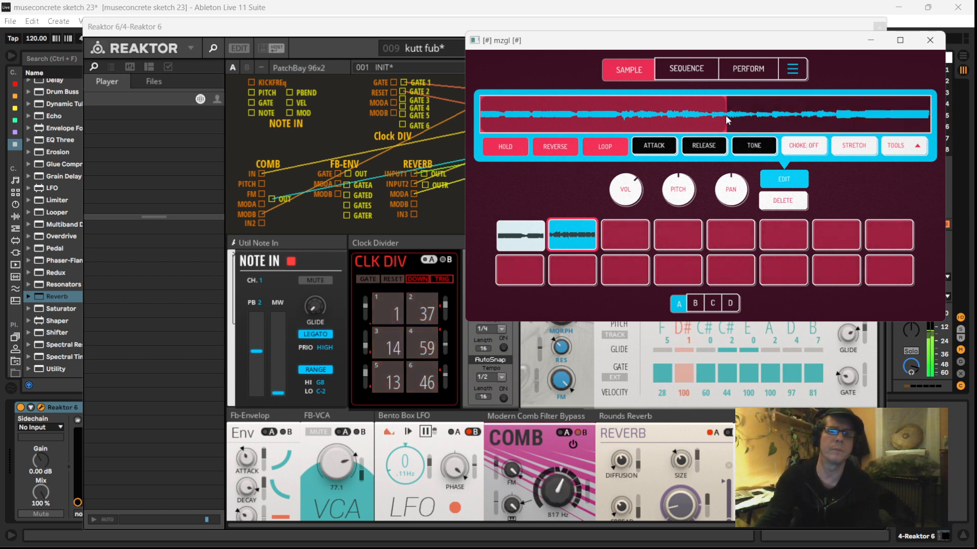
pyautogui.moveTo(544, 120); pyautogui.dragTo(640, 121)
pyautogui.click(569, 237)
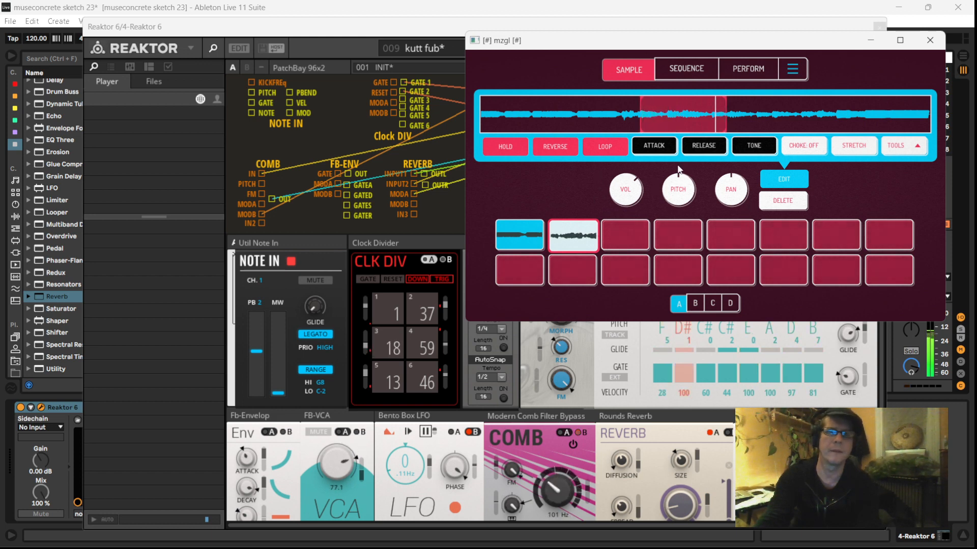
# Step: Close the second pad's sample editor, hide the effects, and enable headphone monitoring
pyautogui.click(778, 183)
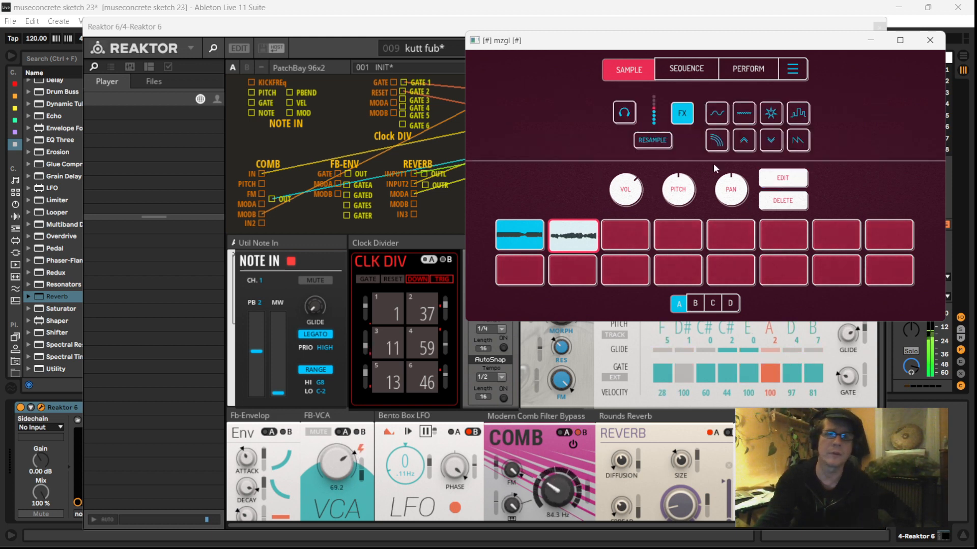
pyautogui.click(682, 114)
pyautogui.click(678, 114)
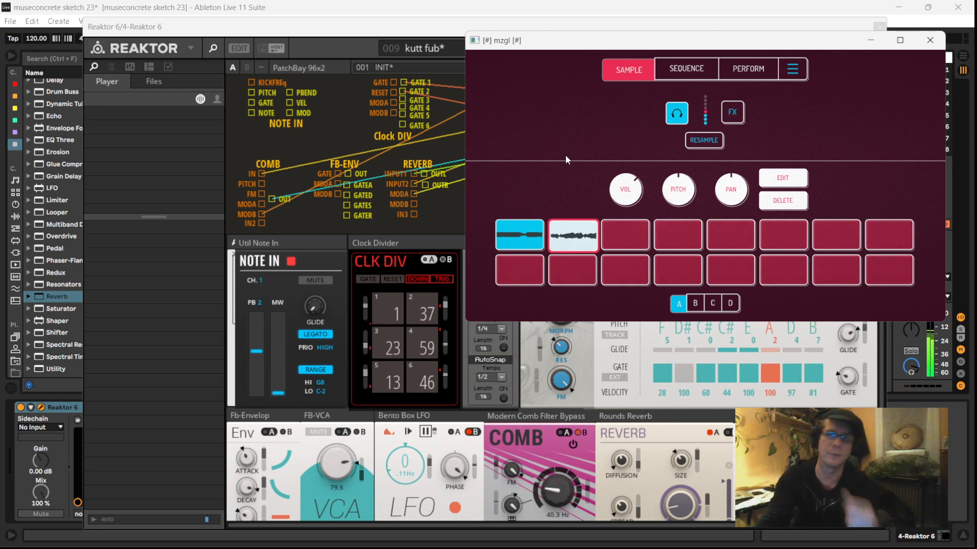
# Step: Close the Reaktor 6 window and switch the sampler's recording source back to MIC
pyautogui.click(930, 39)
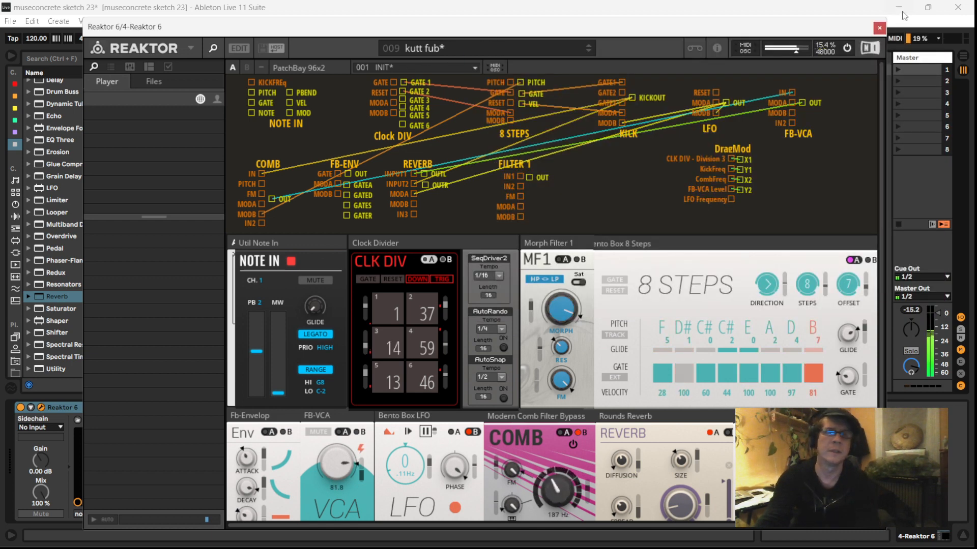
pyautogui.click(880, 28)
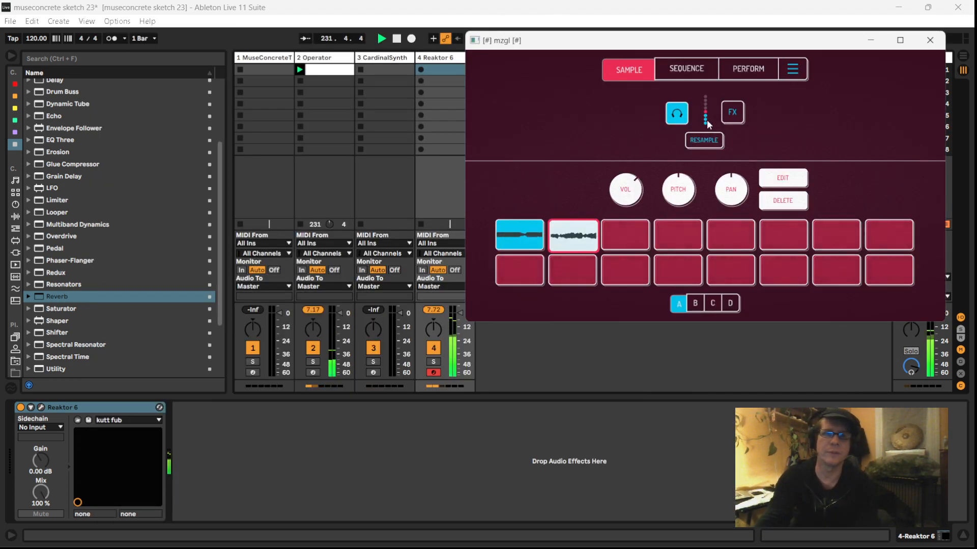
pyautogui.click(704, 141)
pyautogui.click(704, 168)
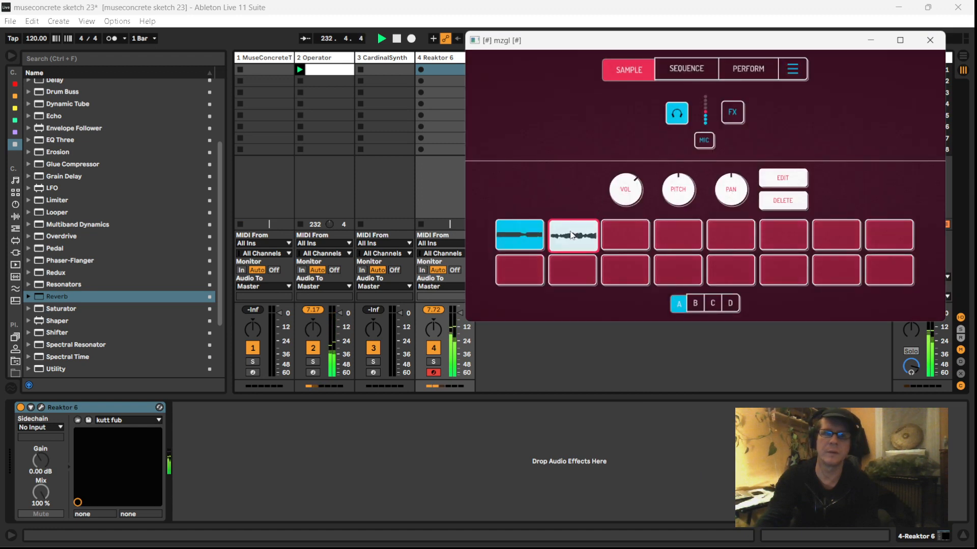
# Step: Put the sampler window away and open the CardinalSynth device window on track 3
pyautogui.click(930, 40)
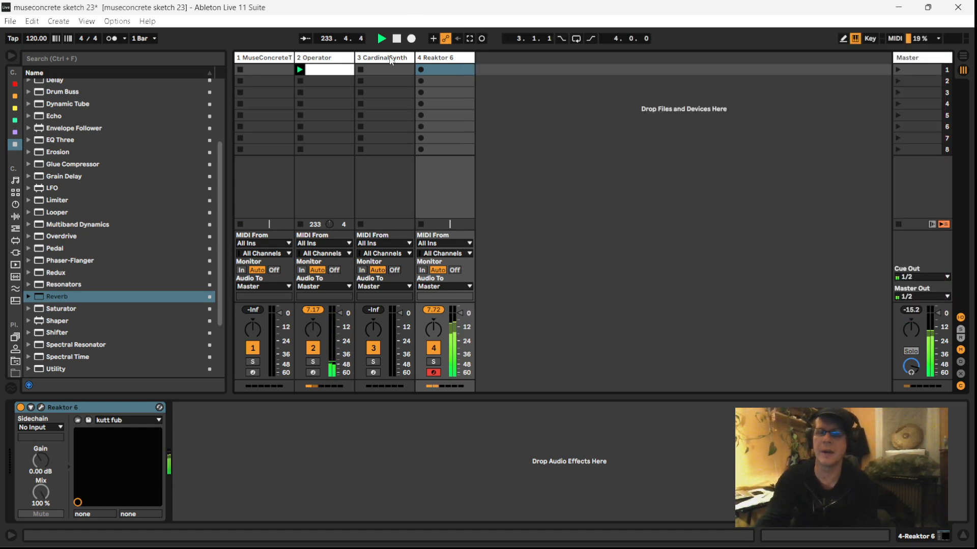
pyautogui.click(390, 58)
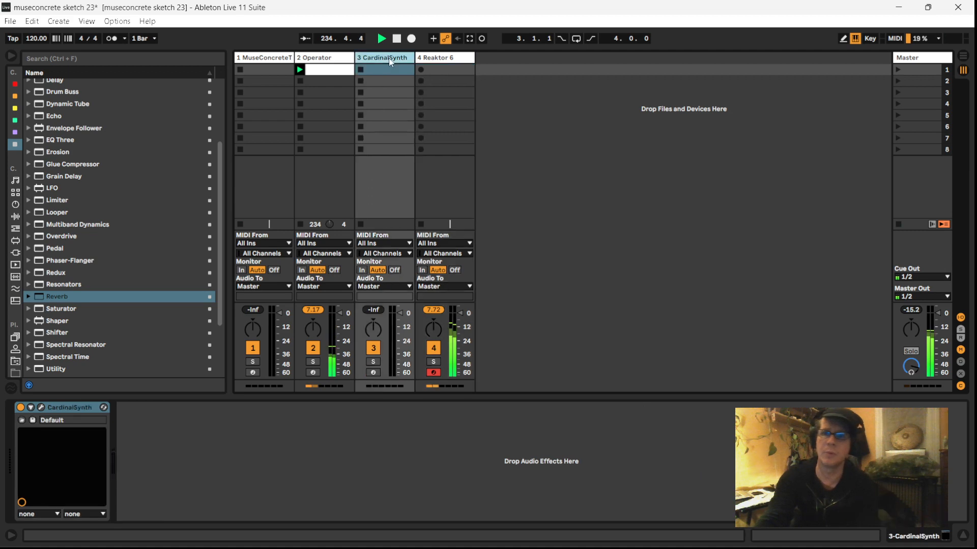
pyautogui.click(42, 408)
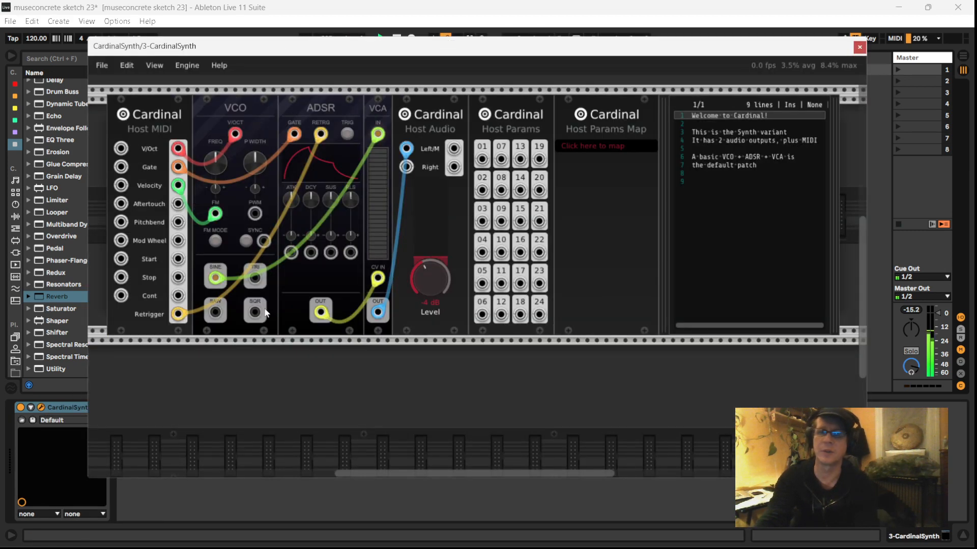
# Step: Start opening a patch in Cardinal and browse to the Experimental Test_3 folder under Downloads
pyautogui.click(98, 66)
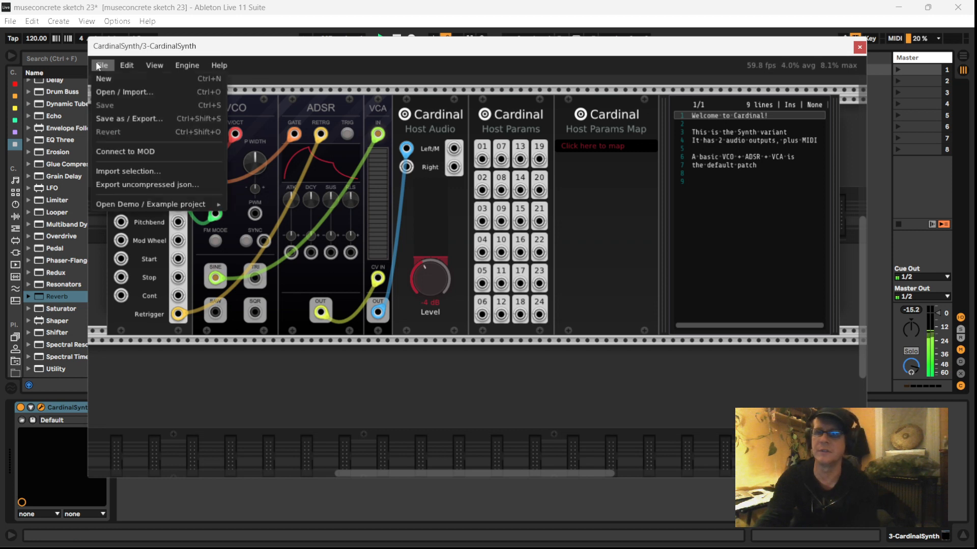
pyautogui.click(131, 97)
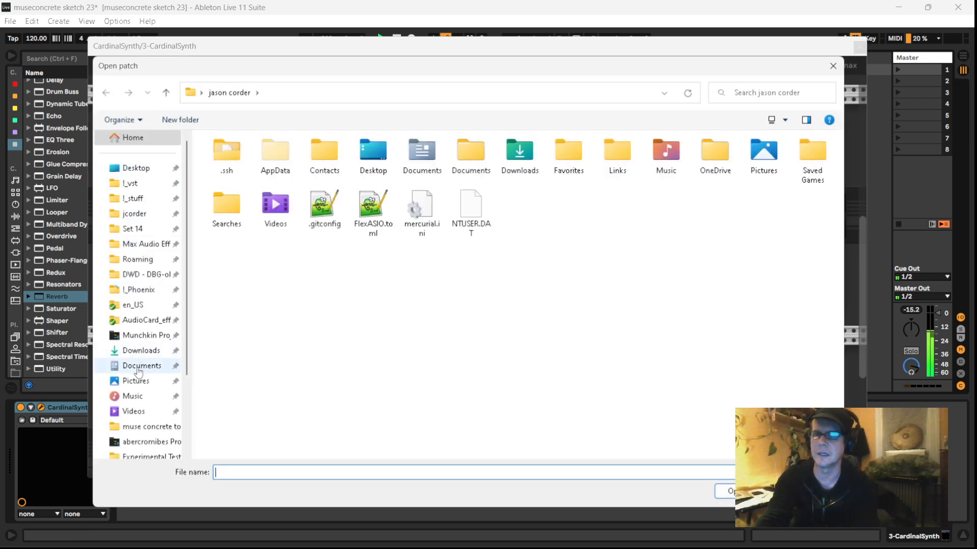
pyautogui.click(138, 352)
pyautogui.doubleClick(252, 193)
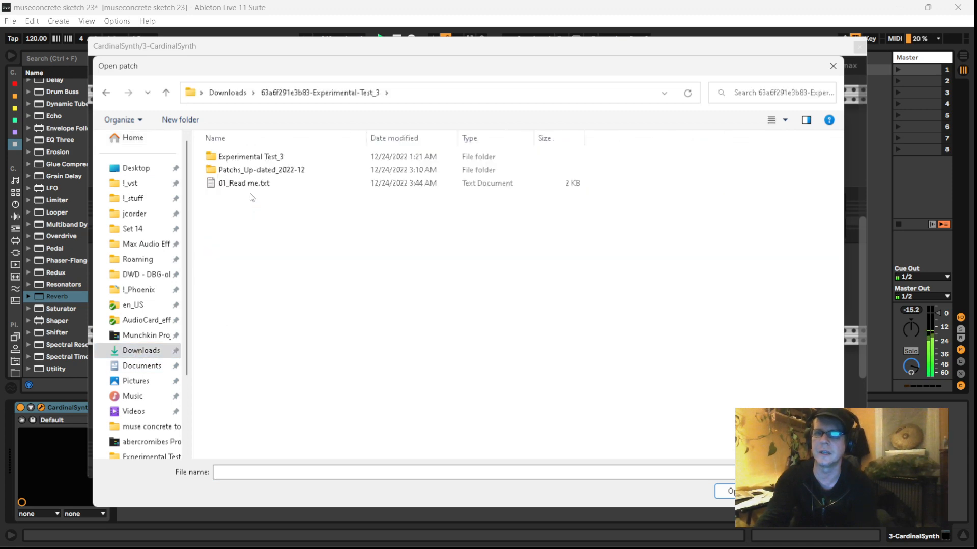
pyautogui.doubleClick(243, 173)
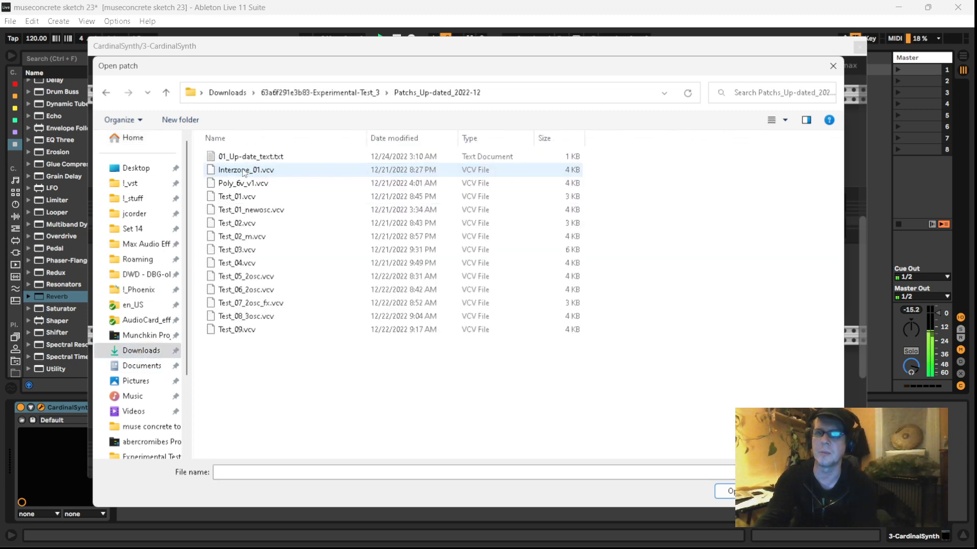
pyautogui.click(325, 92)
pyautogui.doubleClick(247, 156)
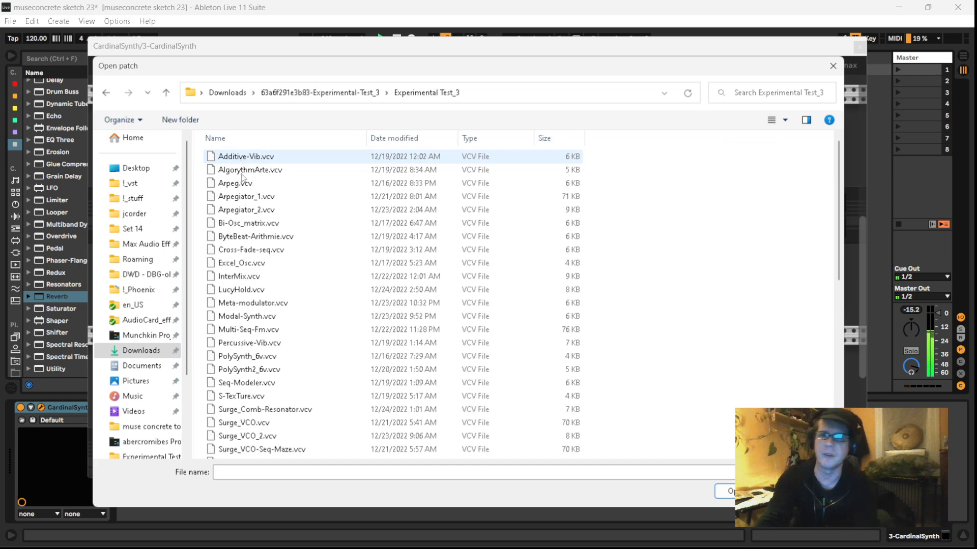
# Step: Load the Surge_Comb-Resonator.vcv patch into Cardinal, look over its modules, and close the device window
pyautogui.scroll(-4, 267, 365)
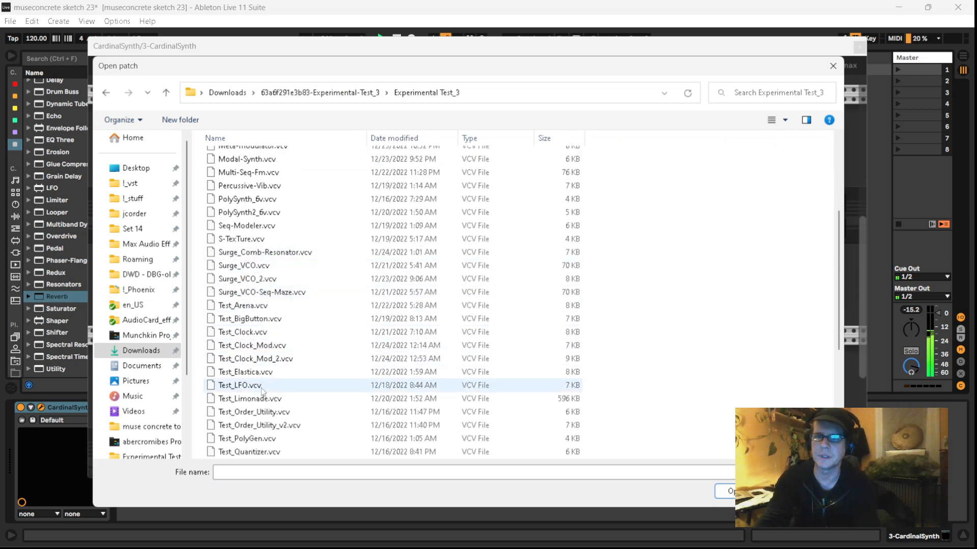
pyautogui.scroll(2, 263, 397)
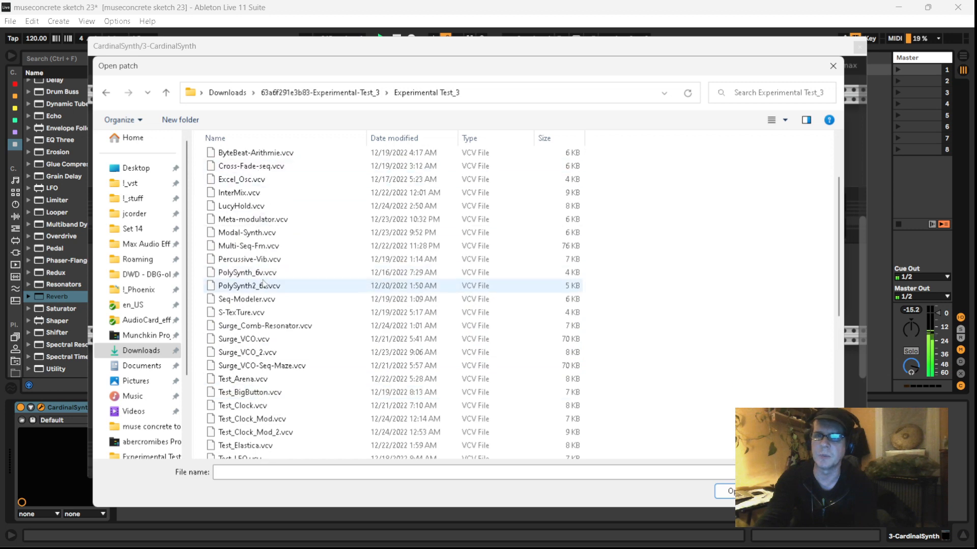
pyautogui.doubleClick(261, 329)
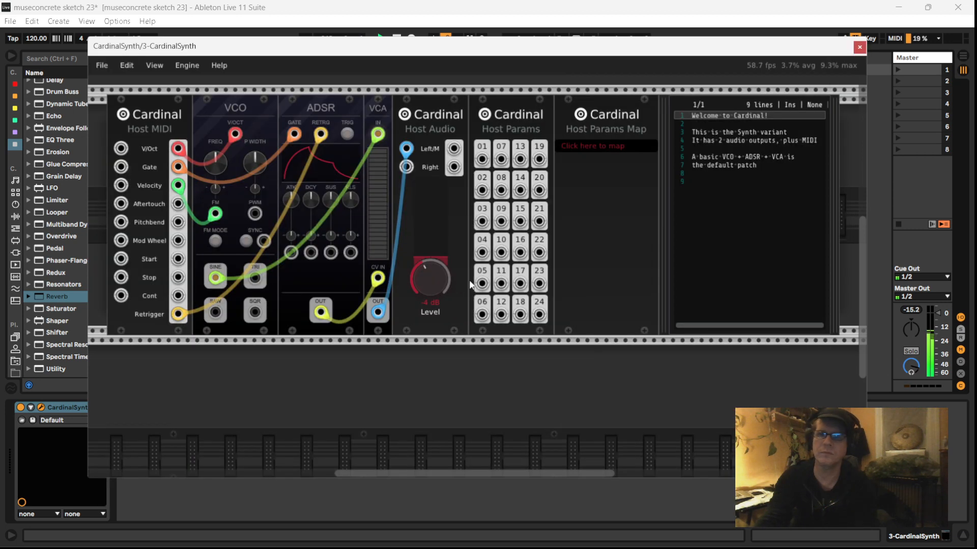
pyautogui.scroll(-4, 428, 248)
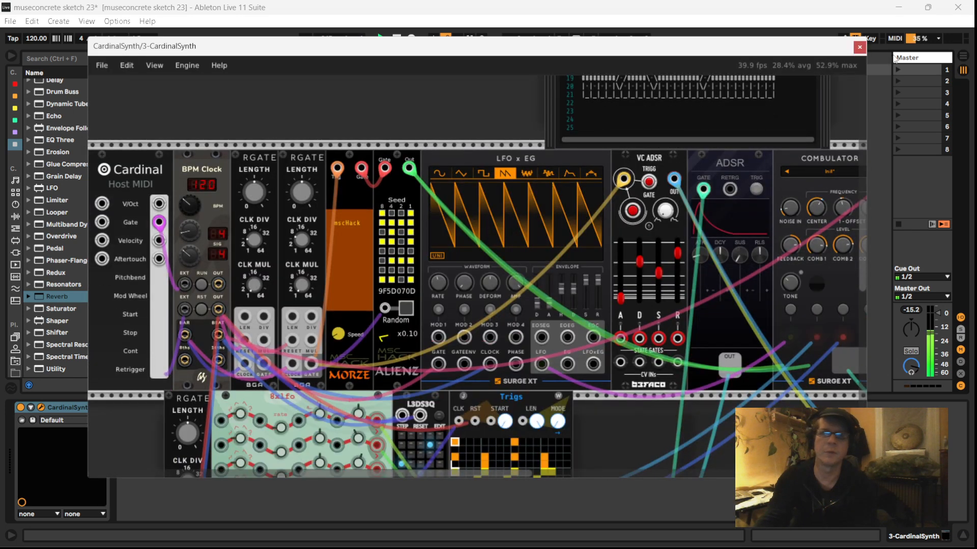
pyautogui.click(859, 49)
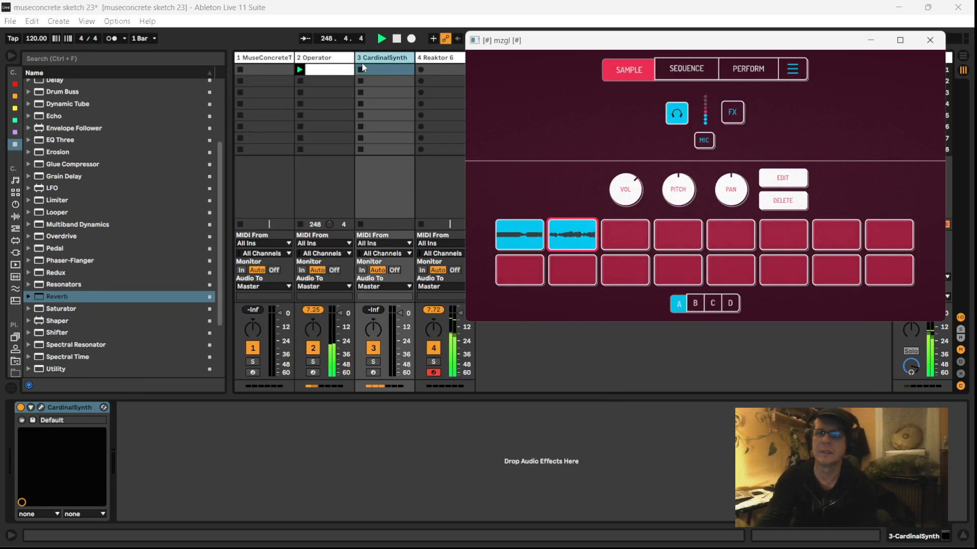
# Step: Insert and delete an empty clip on the CardinalSynth track, and arm the track for recording
pyautogui.doubleClick(387, 69)
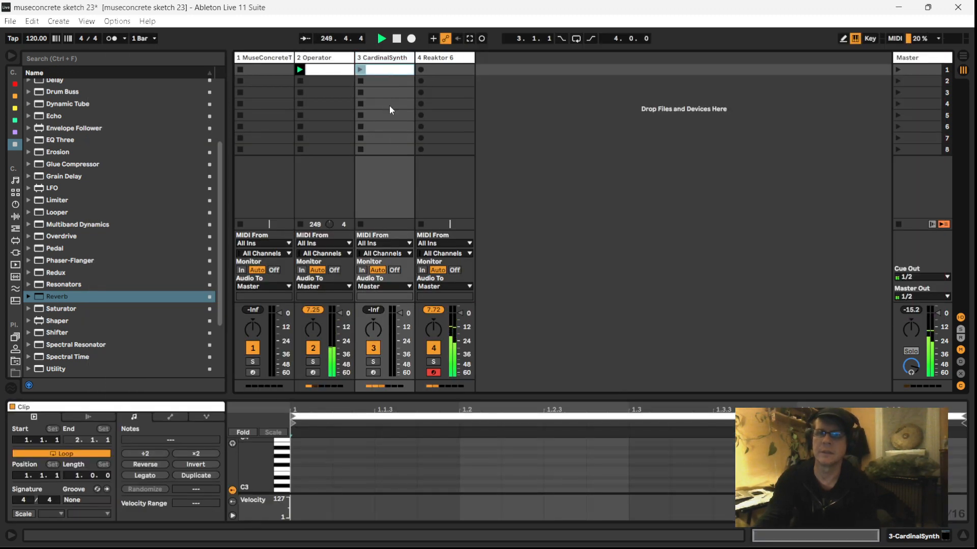
pyautogui.press('Delete')
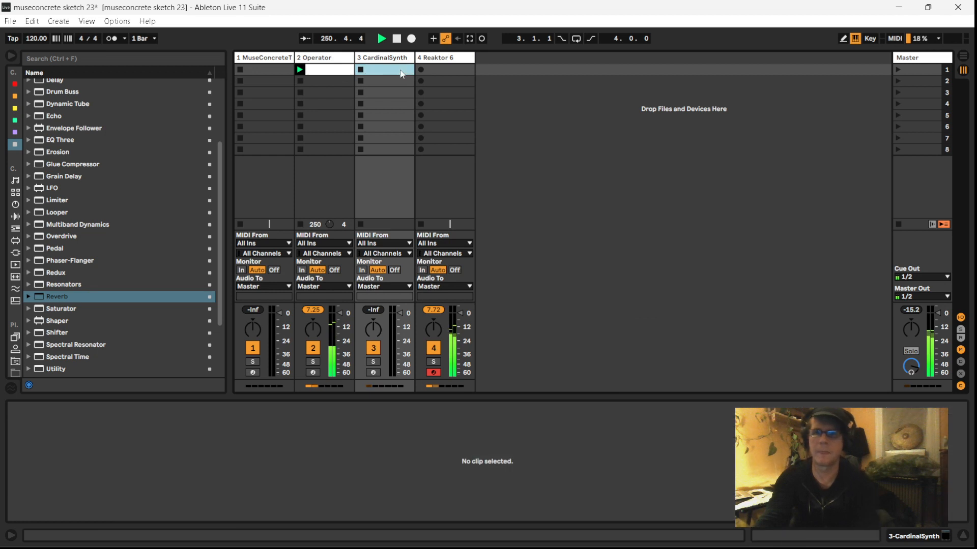
pyautogui.click(373, 373)
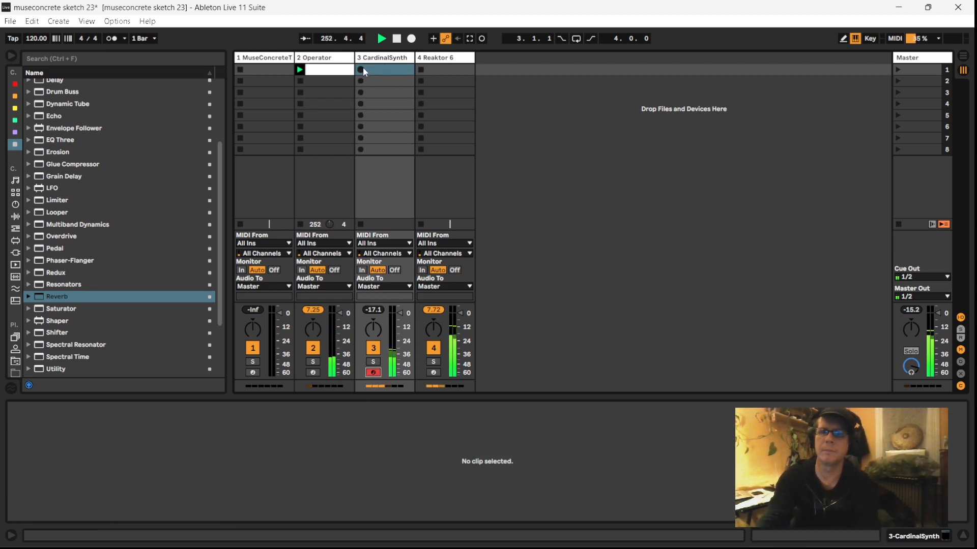
# Step: Record a three-bar MIDI clip in the first slot of the CardinalSynth track and let it loop
pyautogui.click(362, 70)
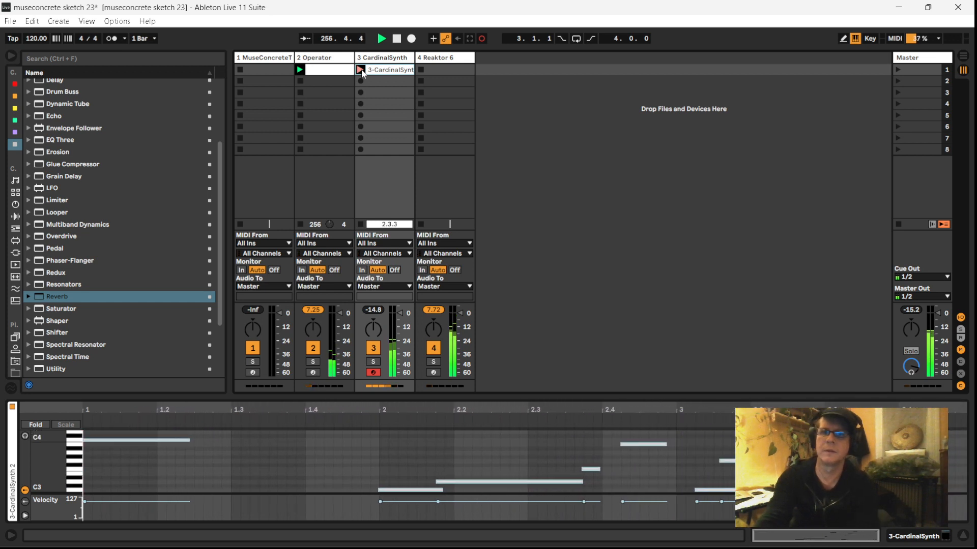
pyautogui.click(361, 70)
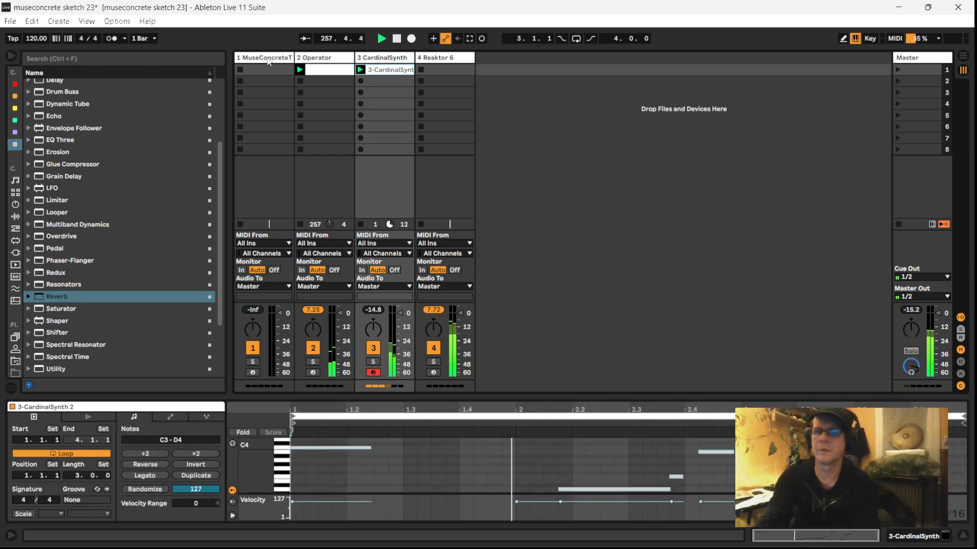
# Step: Open the MuseConcreteTool window on track 1 and set its recording input source to 3-CardinalSynth
pyautogui.click(268, 61)
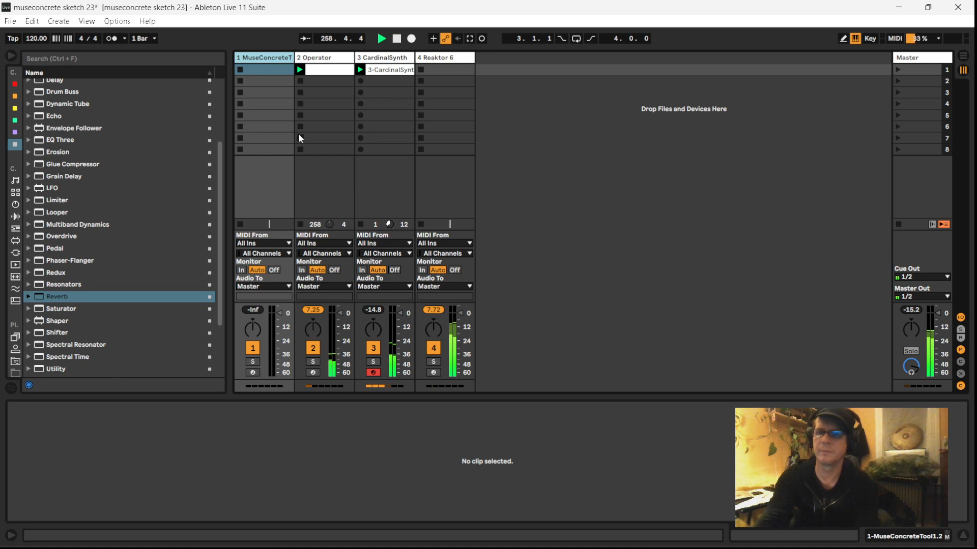
pyautogui.click(265, 59)
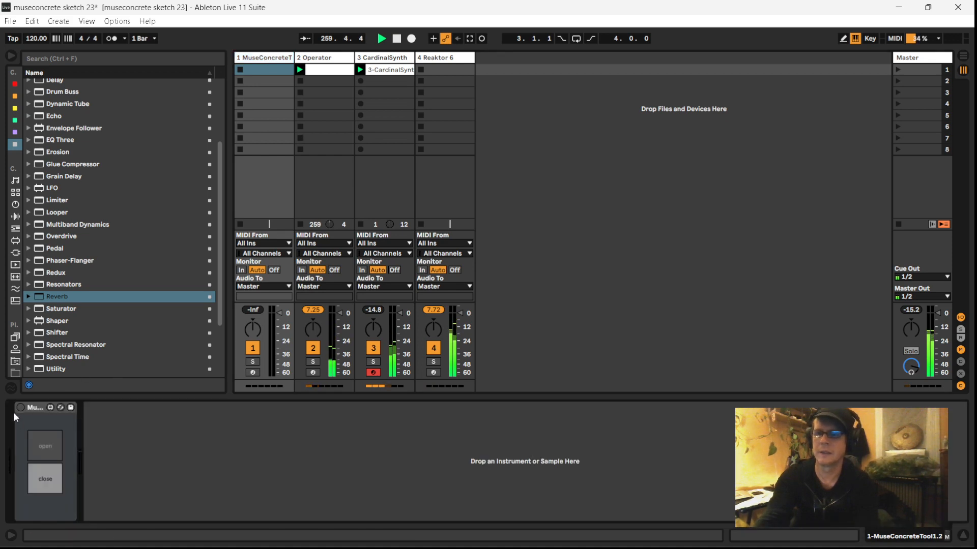
pyautogui.click(45, 479)
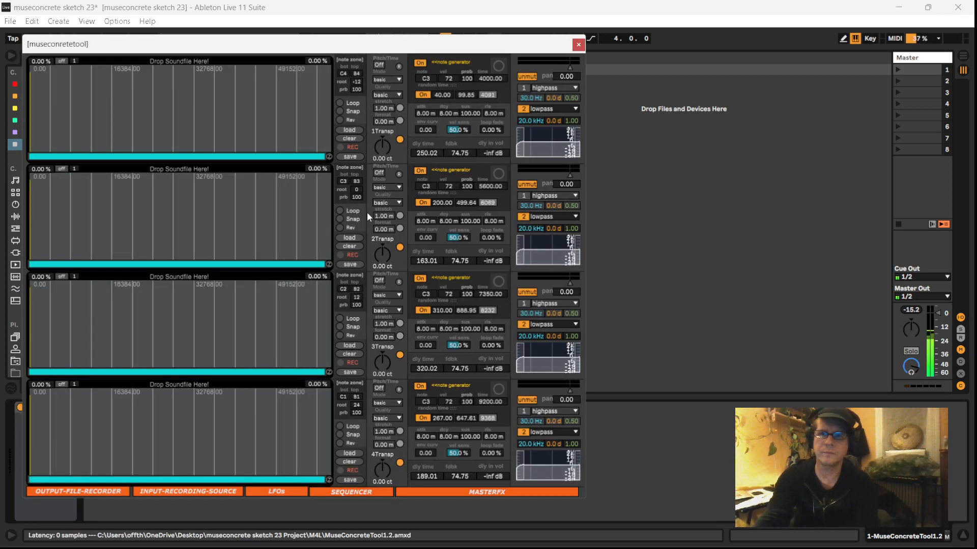
pyautogui.click(203, 492)
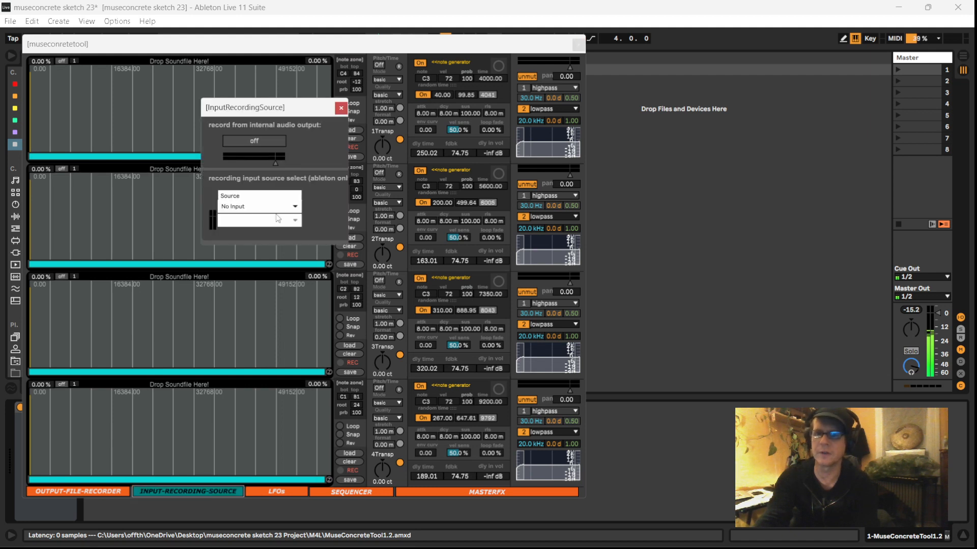
pyautogui.click(263, 207)
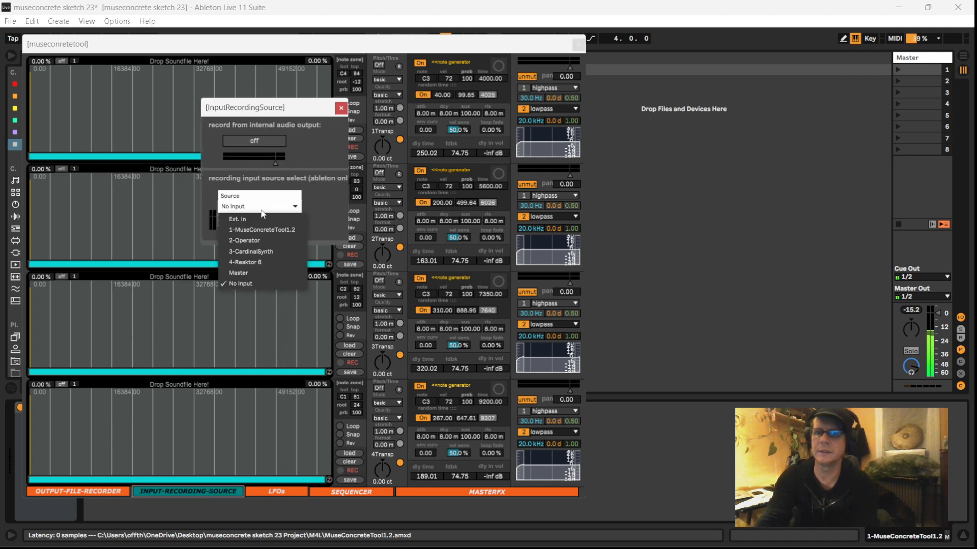
pyautogui.click(256, 252)
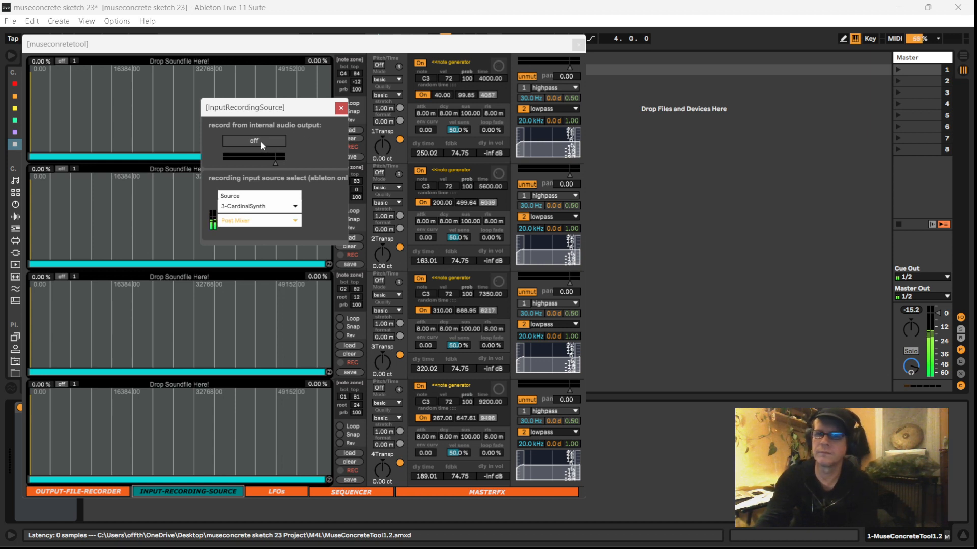
pyautogui.click(341, 109)
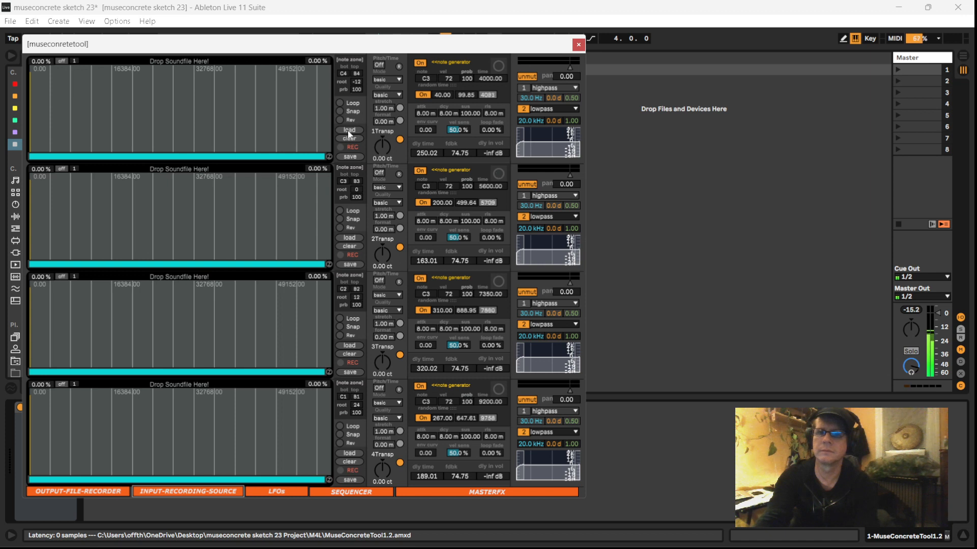
# Step: Record into the first sample slot while switching the source to 4-Reaktor 6 and 2-Operator, and select the recording's 25.1% to 81.3% range
pyautogui.click(340, 147)
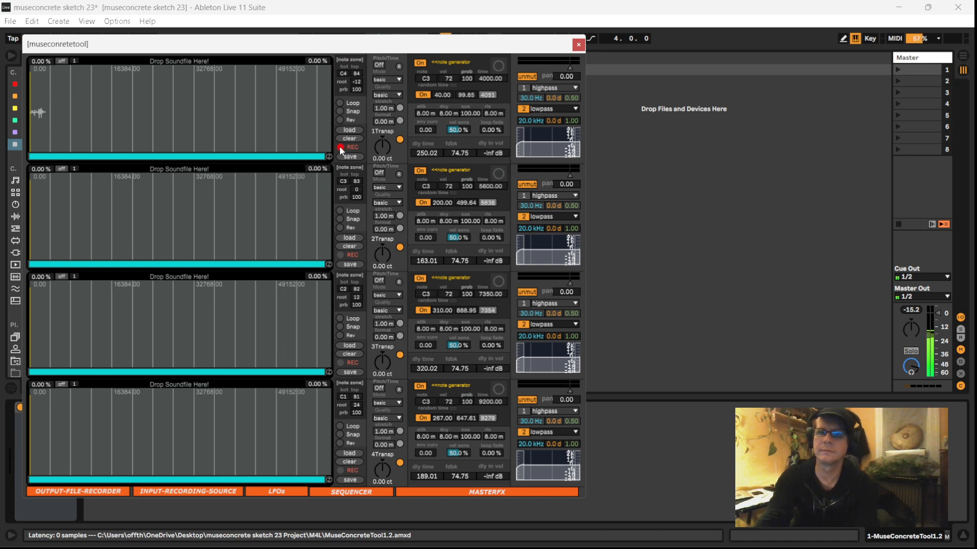
pyautogui.click(167, 492)
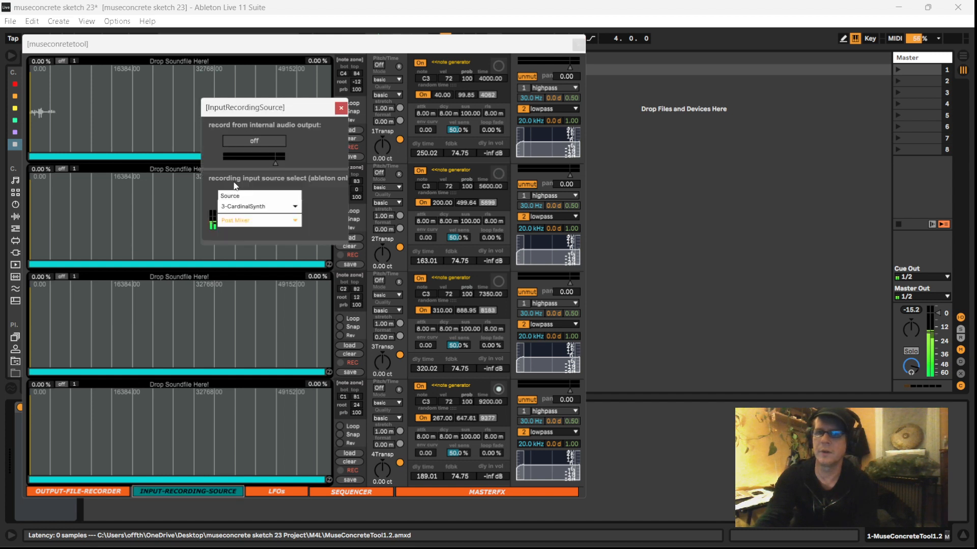
pyautogui.click(265, 209)
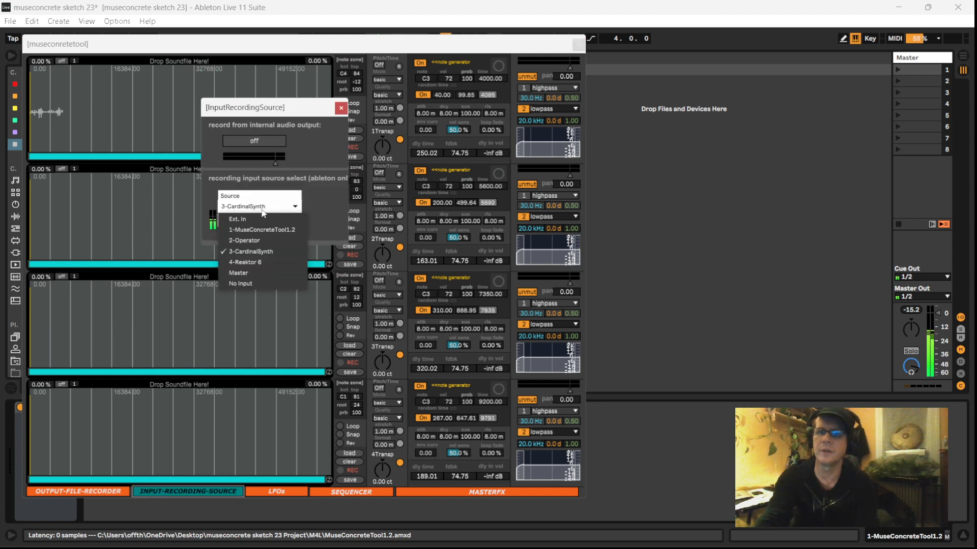
pyautogui.click(246, 262)
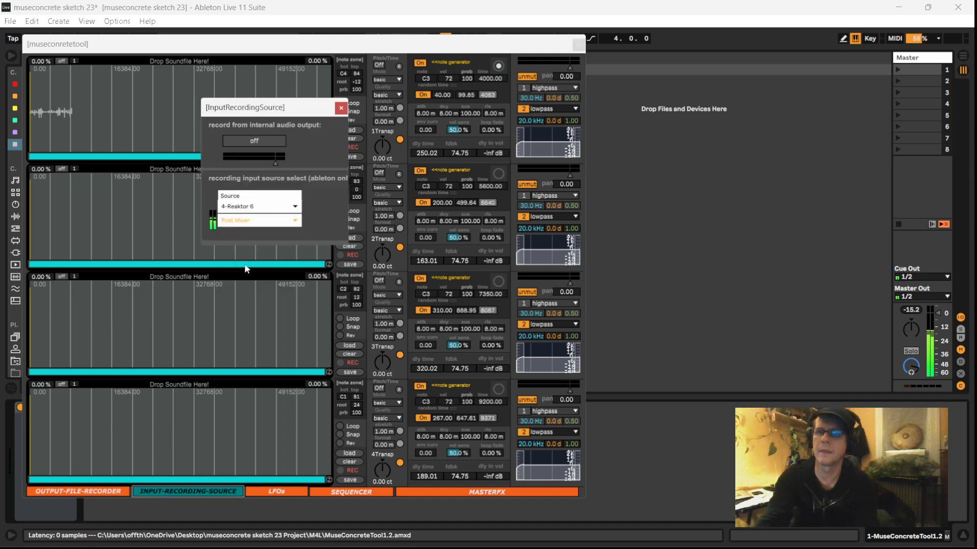
pyautogui.click(261, 210)
pyautogui.click(252, 237)
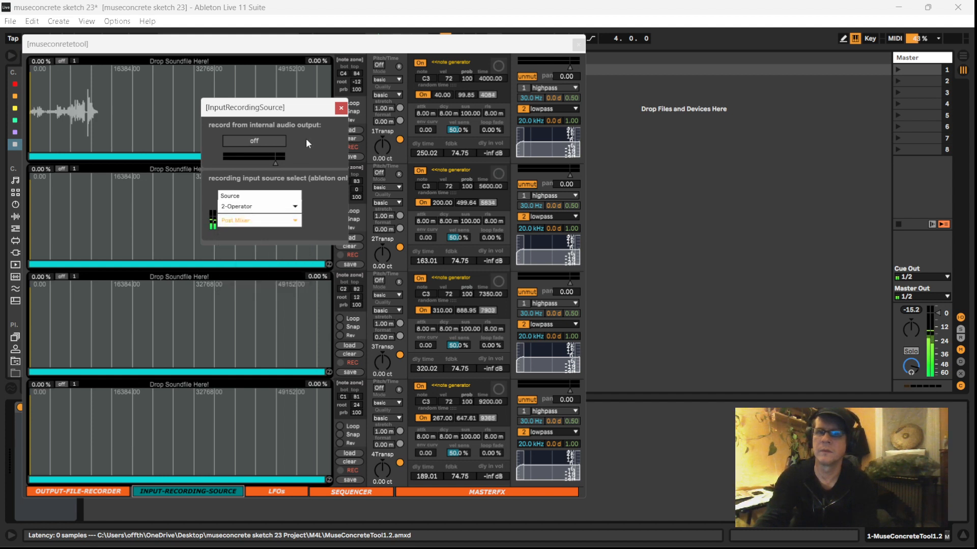
pyautogui.click(339, 109)
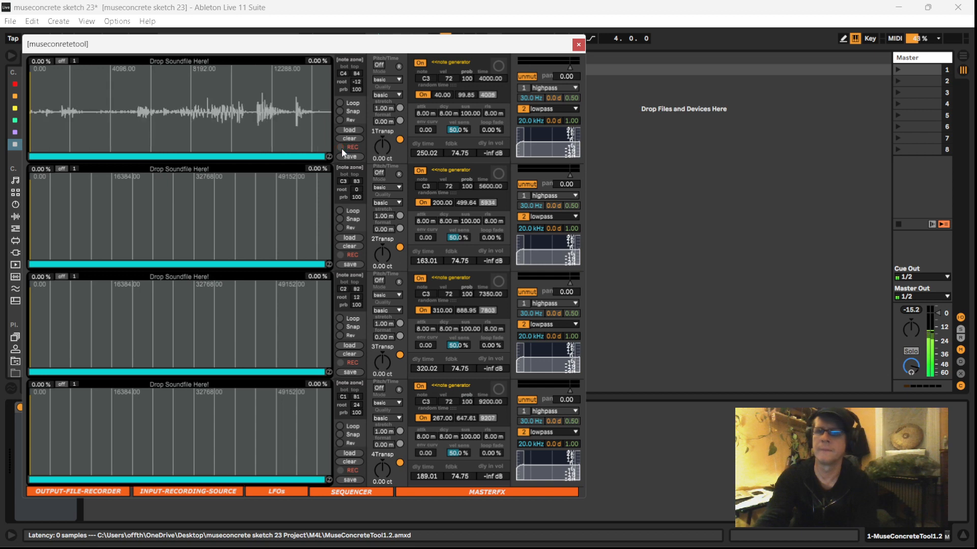
pyautogui.moveTo(106, 127); pyautogui.dragTo(275, 122)
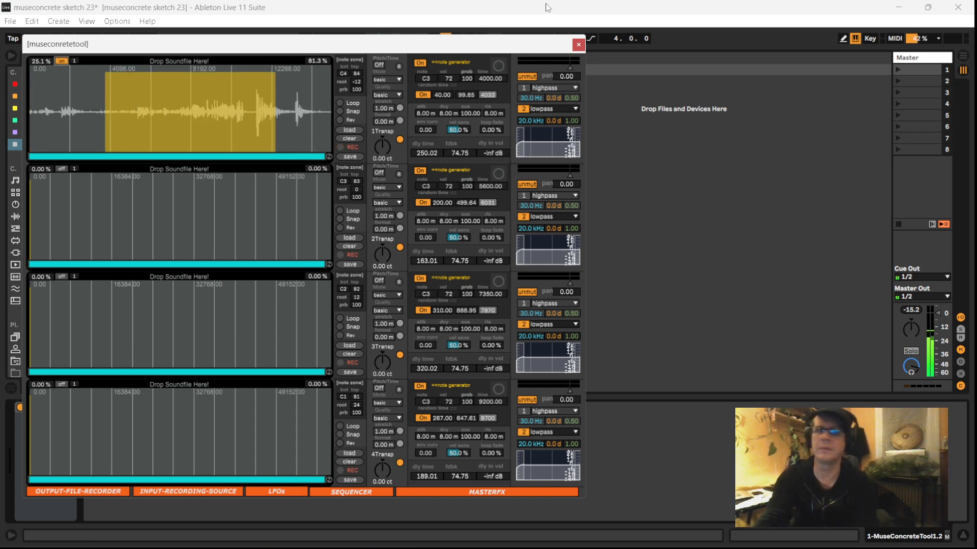
pyautogui.click(578, 45)
# Step: Insert a clip in the first MuseConcreteTool slot with a C4 note about 1.5 beats long, and launch it
pyautogui.doubleClick(264, 73)
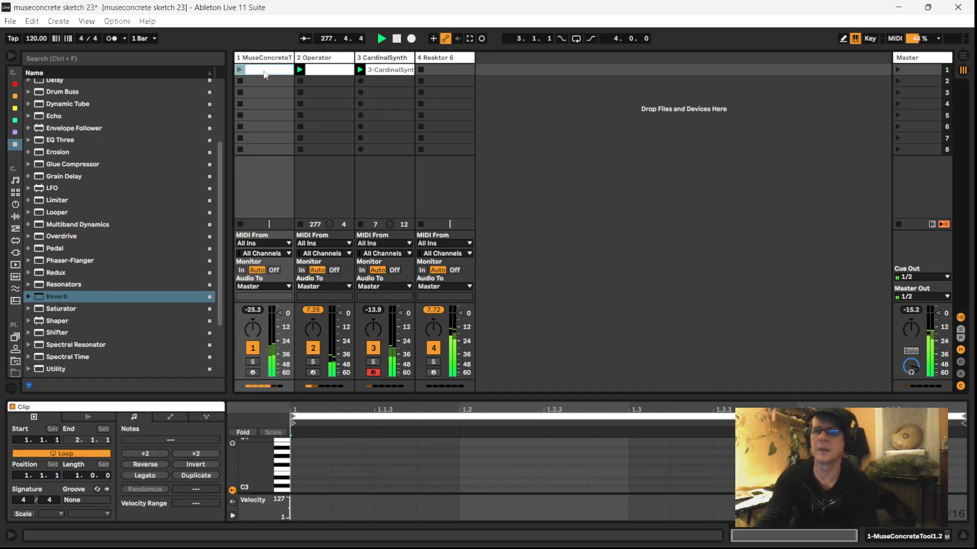
pyautogui.doubleClick(303, 440)
pyautogui.moveTo(332, 441); pyautogui.dragTo(544, 441)
pyautogui.click(241, 69)
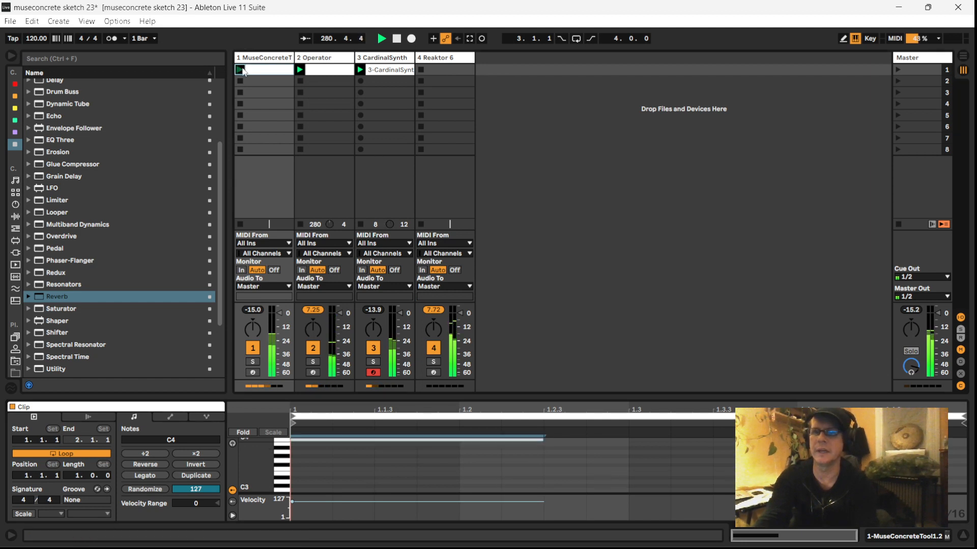
# Step: Add the Random MIDI effect before MuseConcreteTool on track 1 and set its Chance to 69%
pyautogui.click(254, 59)
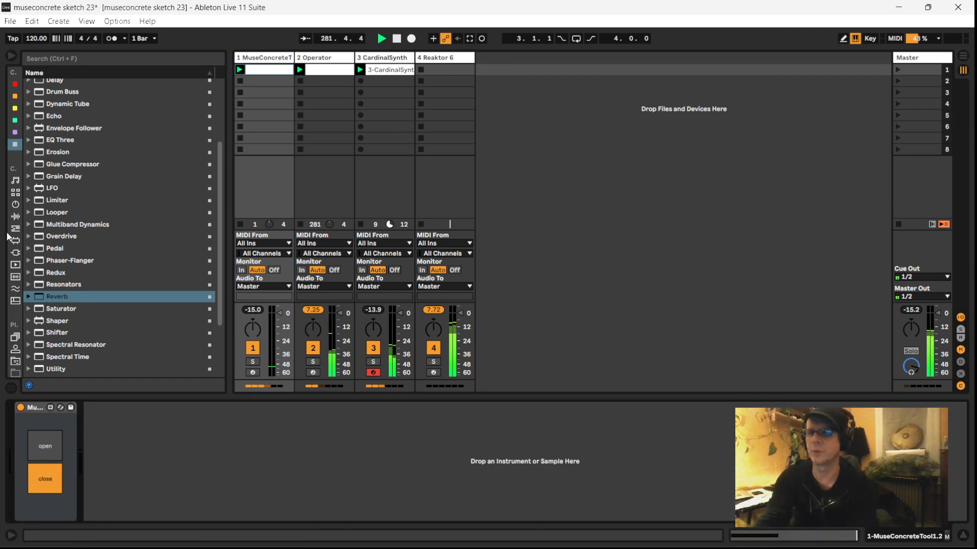
pyautogui.click(16, 230)
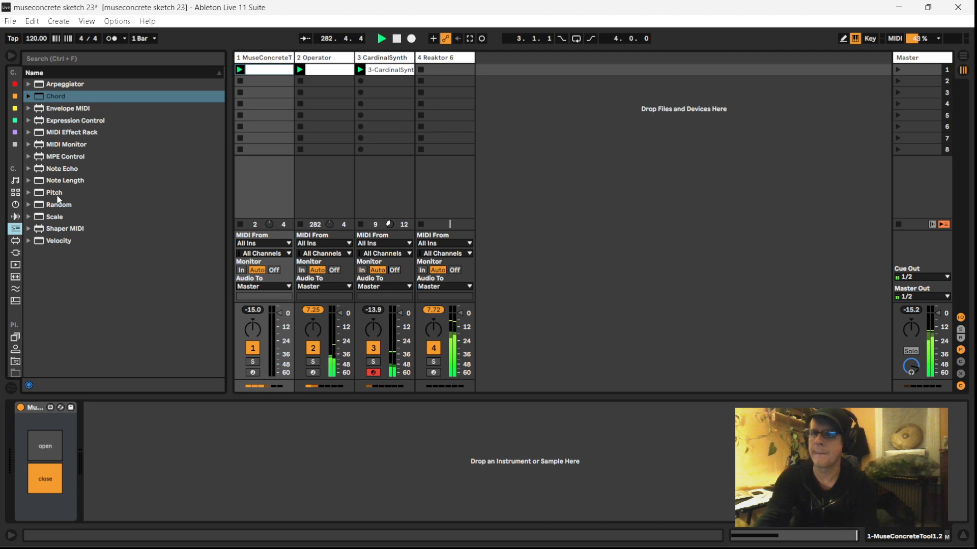
pyautogui.moveTo(53, 204); pyautogui.dragTo(197, 110)
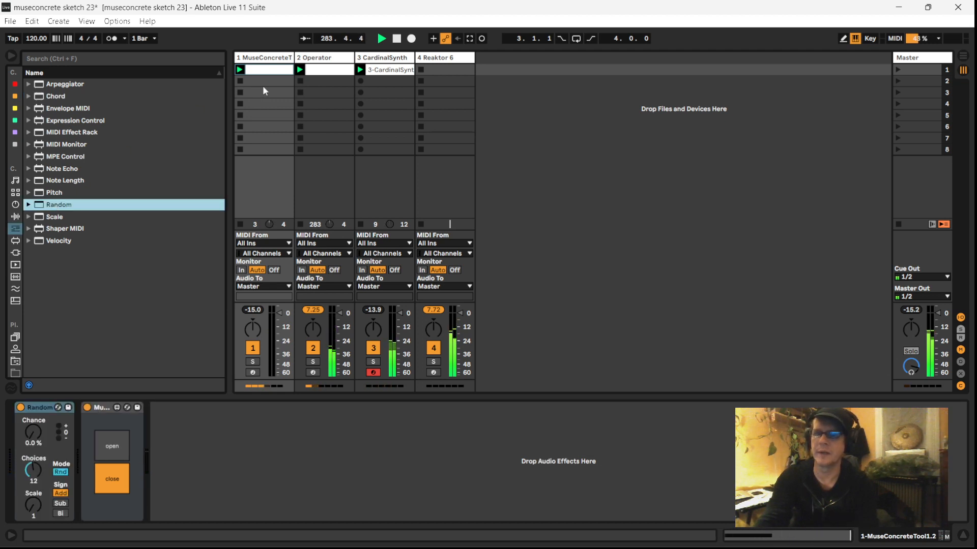
pyautogui.moveTo(33, 436); pyautogui.dragTo(54, 366)
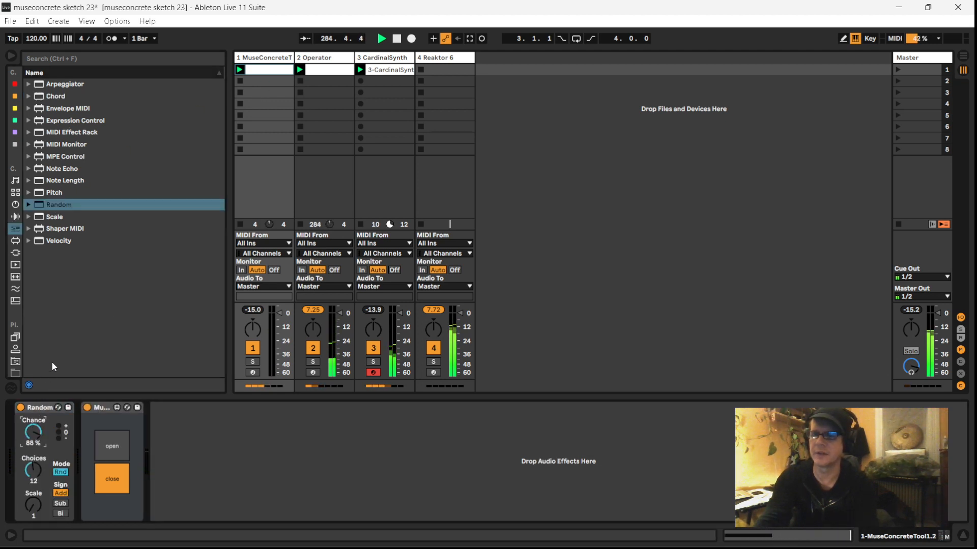
# Step: Set the first sample slot's root to 24 in the MuseConcreteTool window and close the window
pyautogui.click(111, 446)
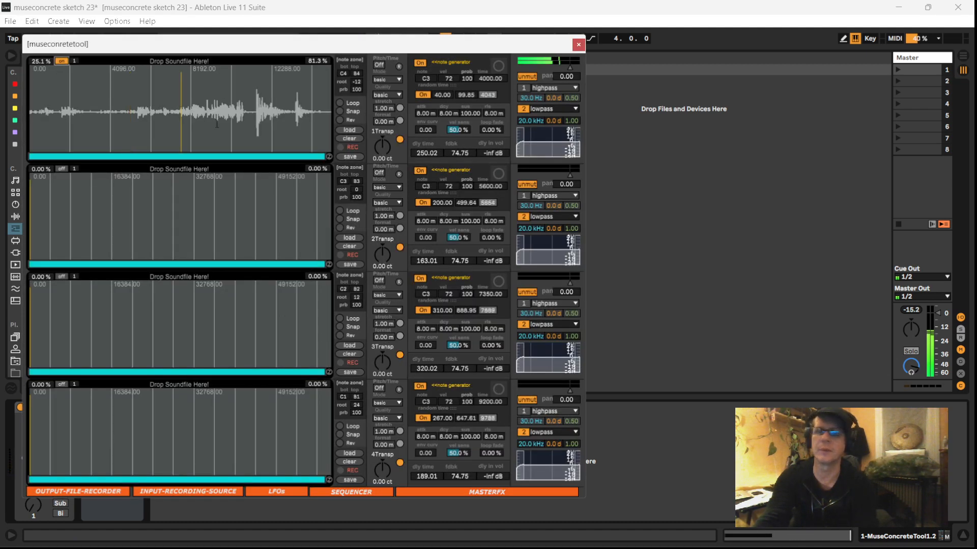
pyautogui.click(356, 82)
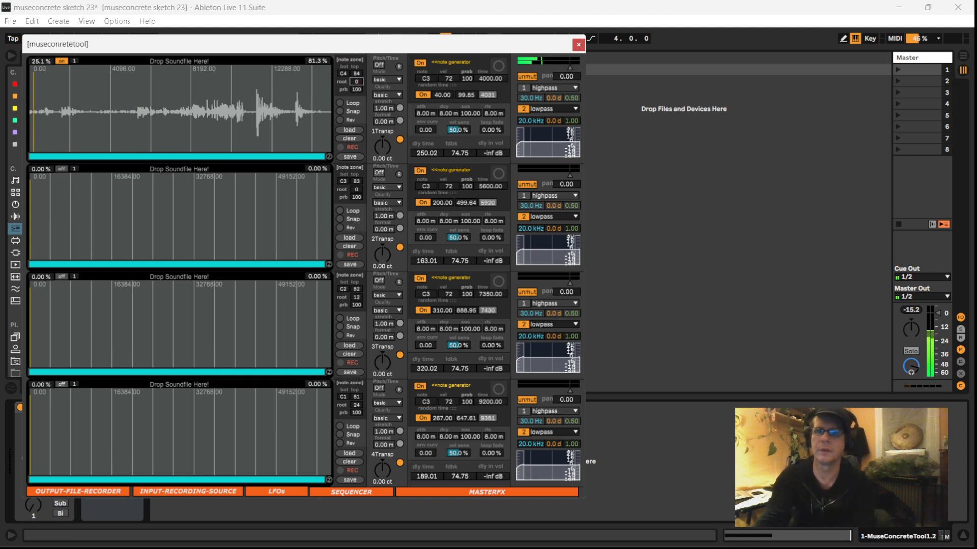
pyautogui.write('24')
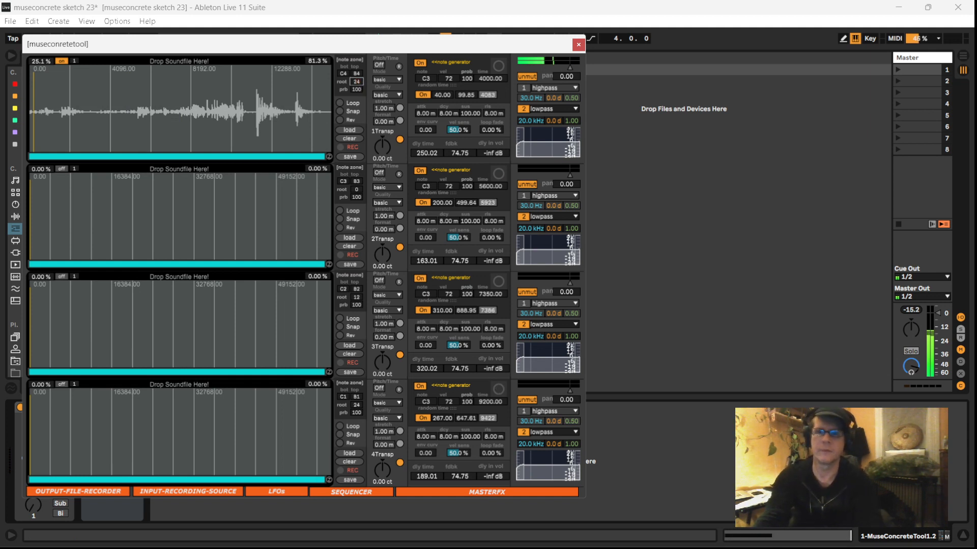
pyautogui.click(578, 45)
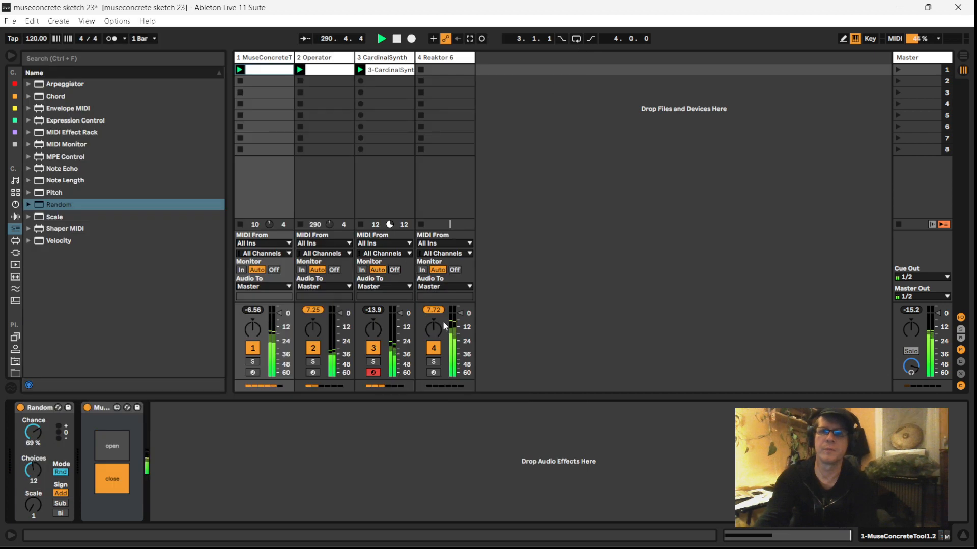
# Step: Mute the Reaktor 6 track
pyautogui.click(432, 350)
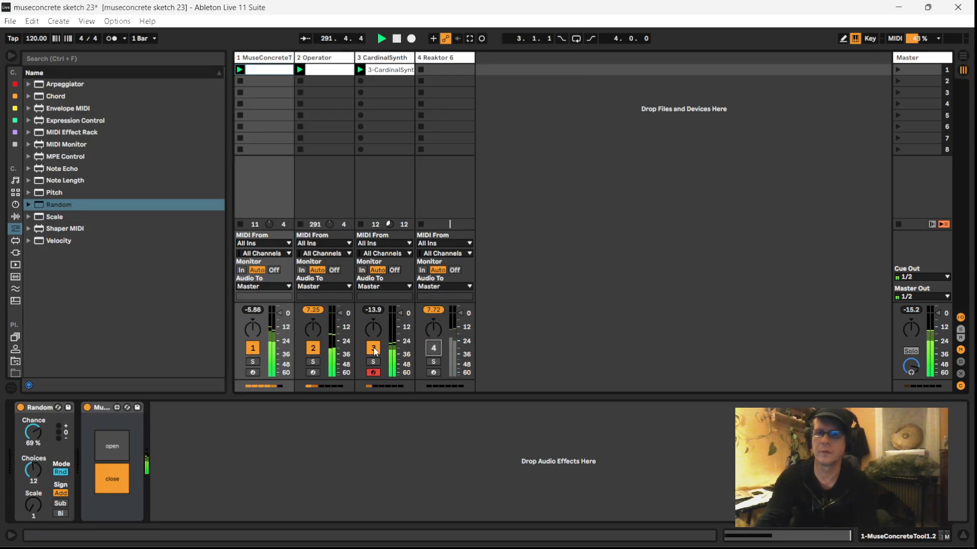
pyautogui.click(433, 349)
pyautogui.click(434, 350)
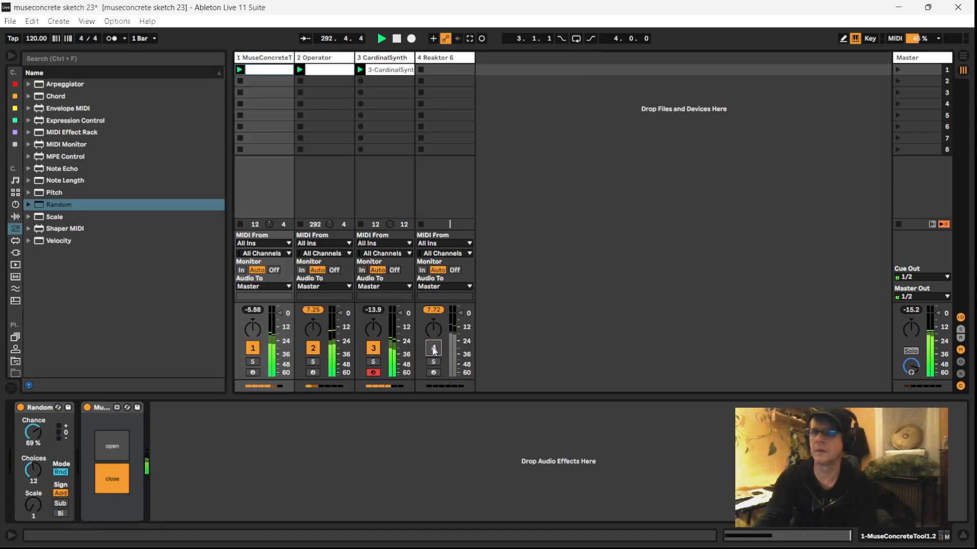
# Step: Add Tempo Auto Randomizer.amxd from the project's M4L folder on a new MIDI track and run it with a top tempo of 419
pyautogui.click(16, 362)
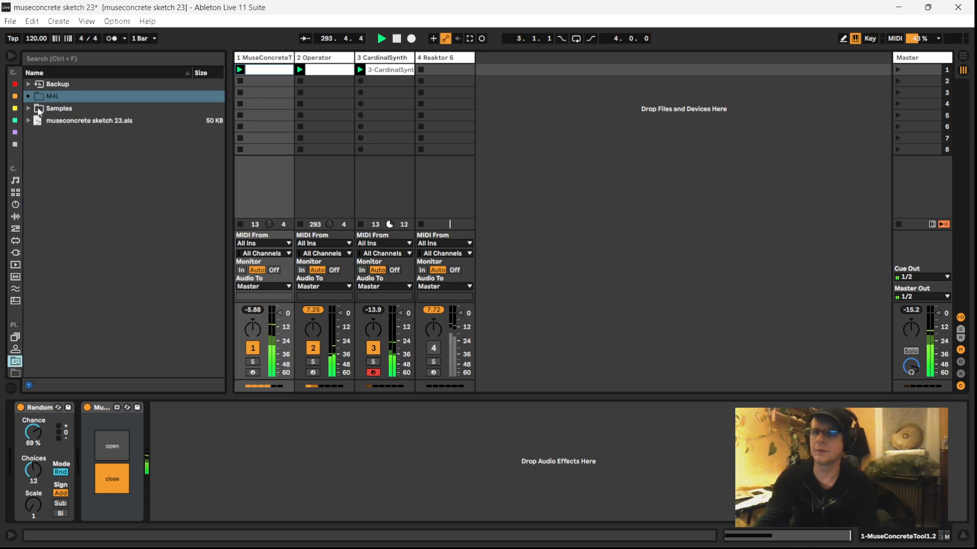
pyautogui.click(28, 96)
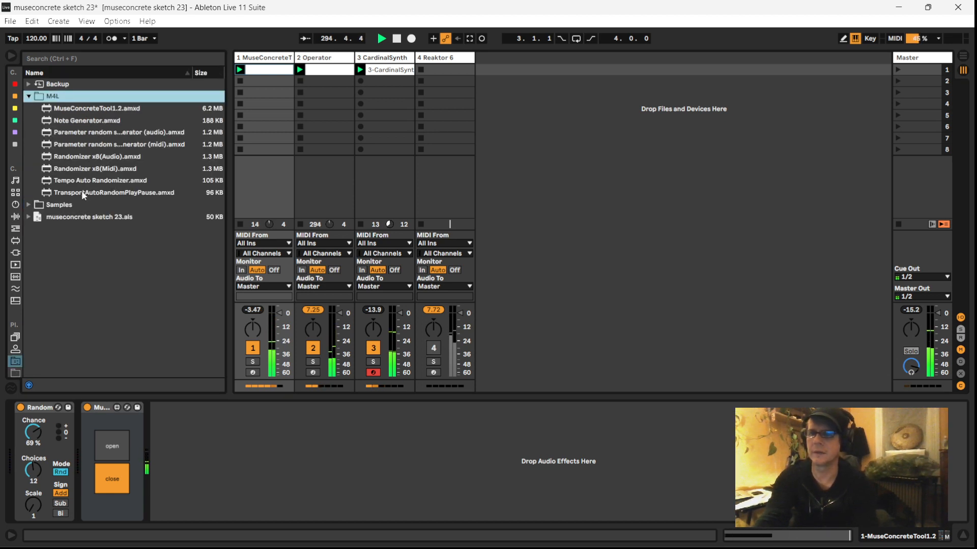
pyautogui.moveTo(85, 181); pyautogui.dragTo(550, 101)
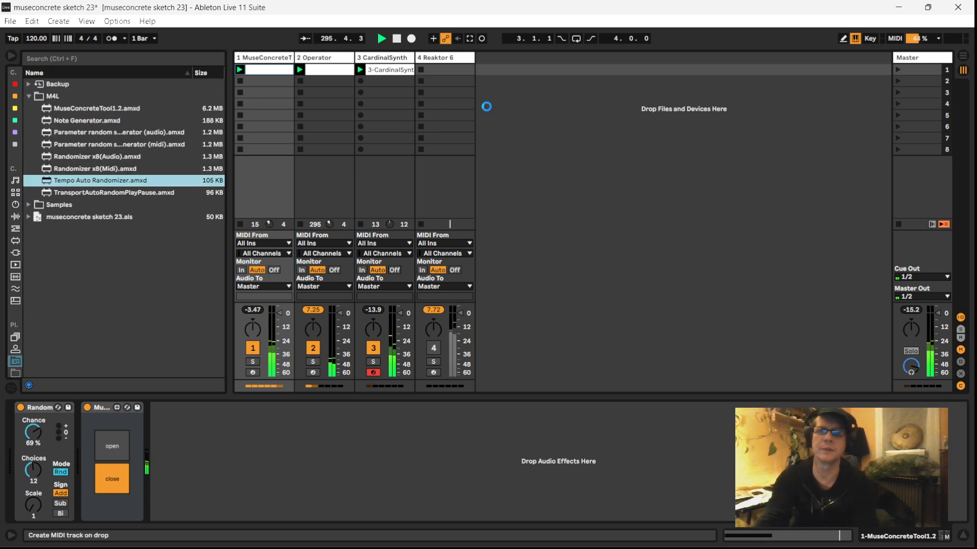
pyautogui.moveTo(486, 106); pyautogui.dragTo(487, 106)
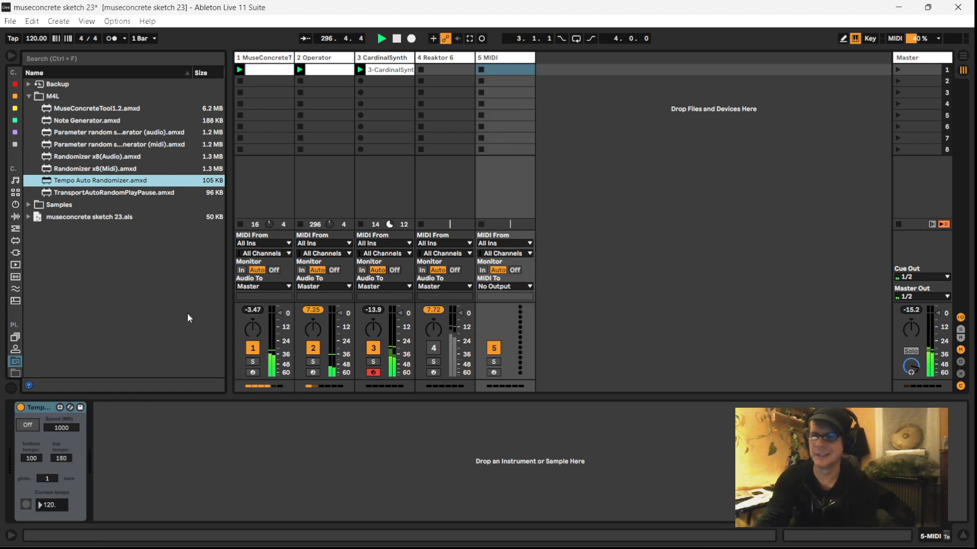
pyautogui.click(28, 426)
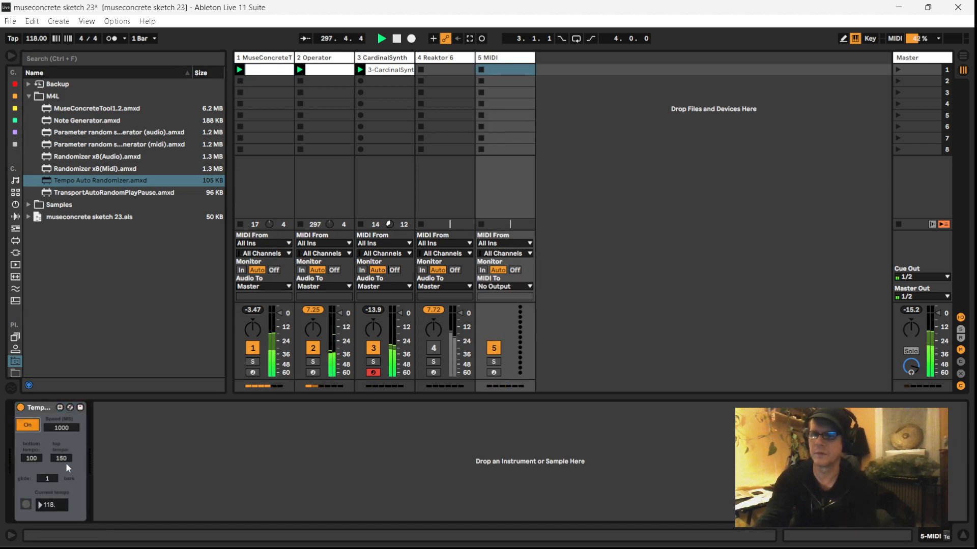
pyautogui.moveTo(66, 461); pyautogui.dragTo(67, 325)
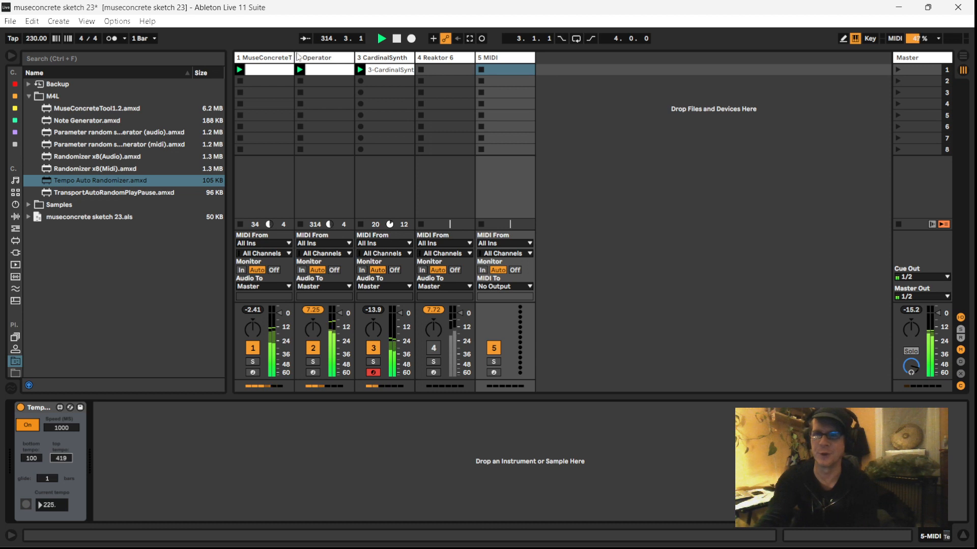
pyautogui.click(283, 60)
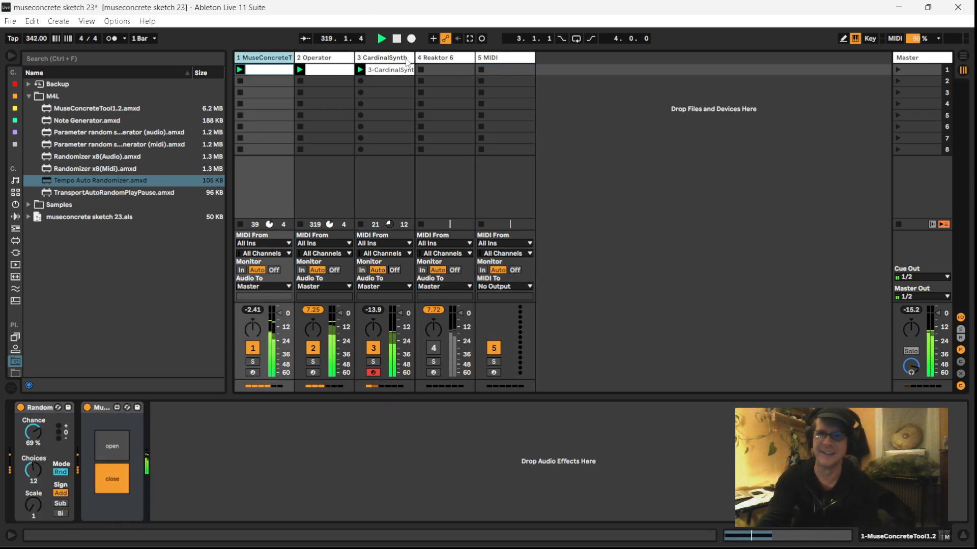
pyautogui.keyDown('shift'); pyautogui.click(407, 59); pyautogui.keyUp('shift')
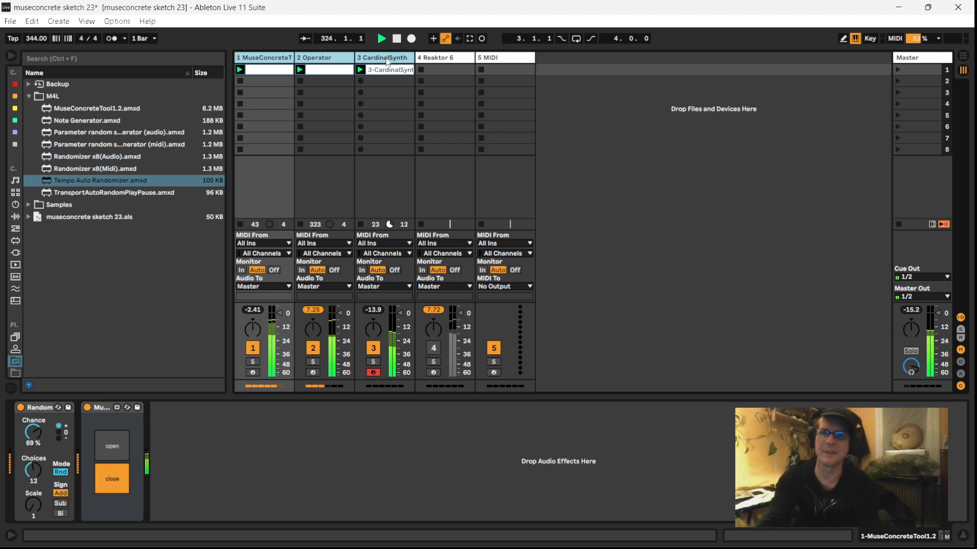
pyautogui.click(387, 60)
pyautogui.click(273, 57)
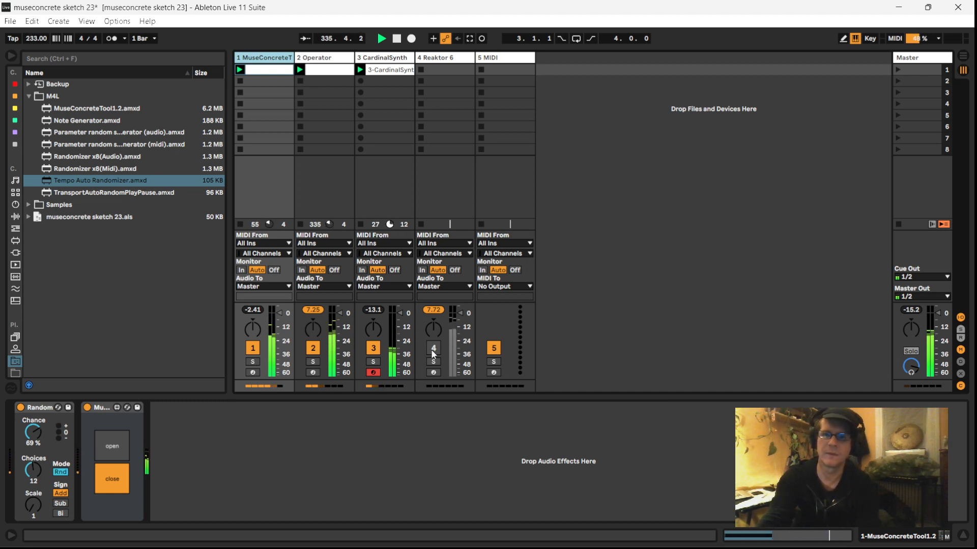
# Step: Unmute the Reaktor 6 track and switch its device to the futt buck preset
pyautogui.click(445, 57)
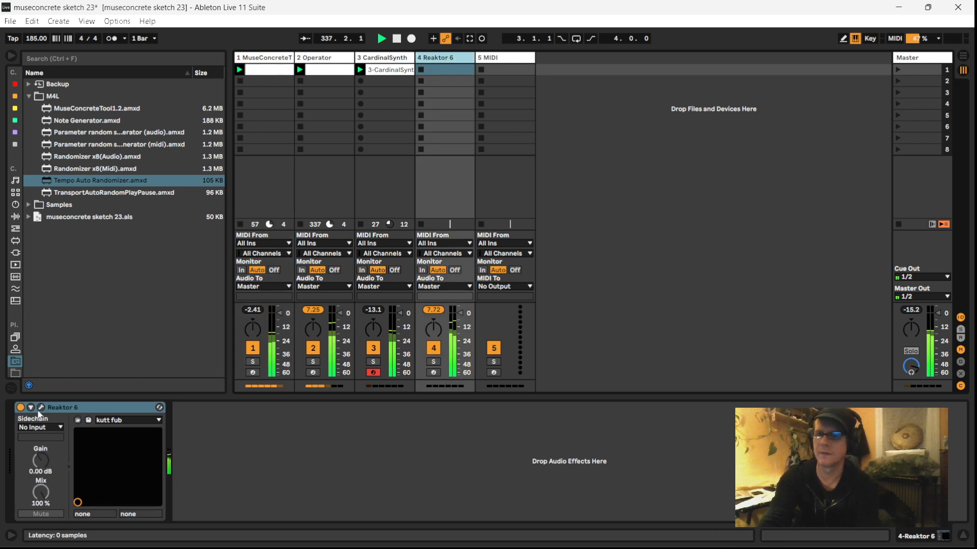
pyautogui.click(126, 420)
pyautogui.click(136, 80)
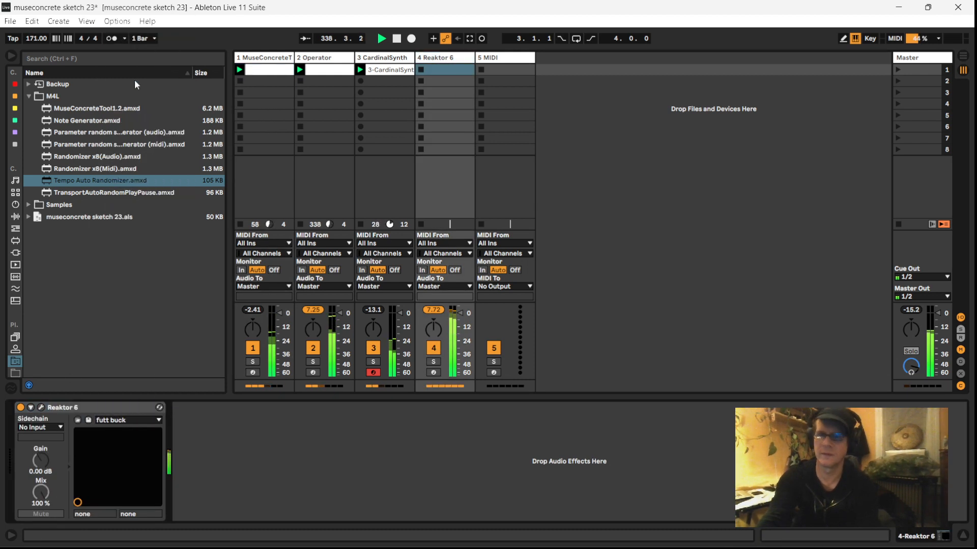